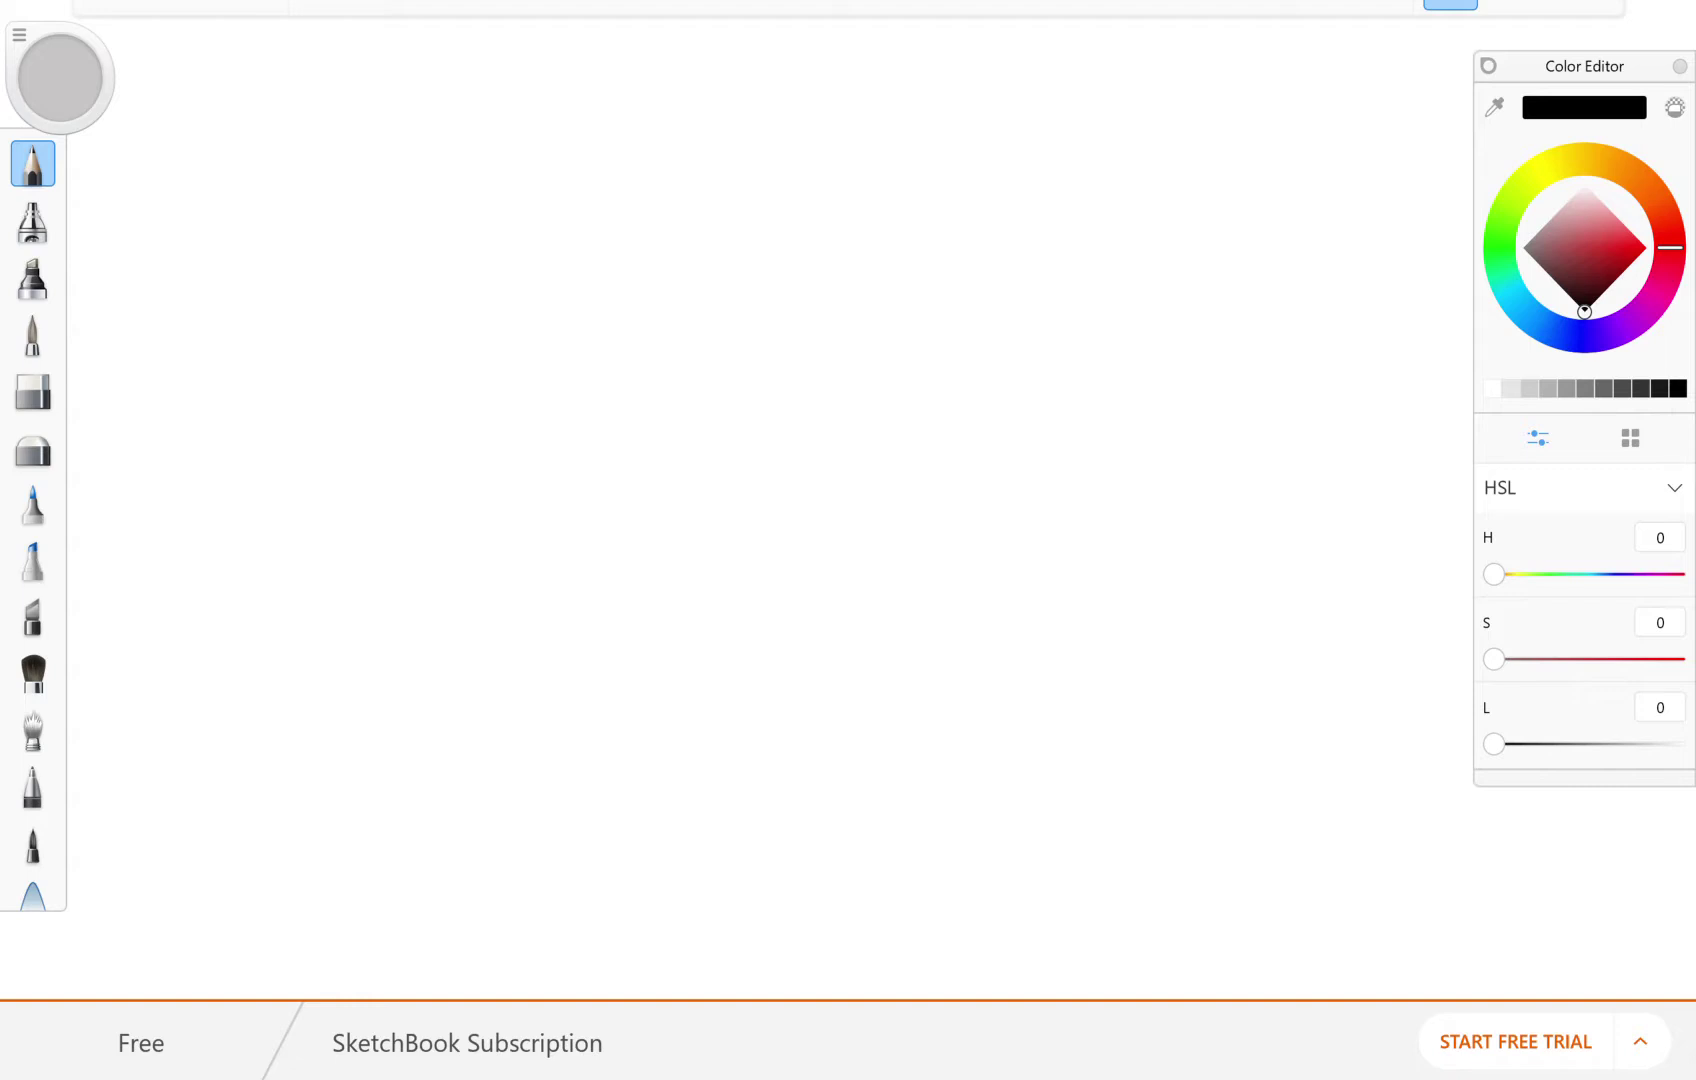
# - Draw a stick figure's oval head with a looped nose and a smiling mouth in black pencil
pyautogui.moveTo(814, 272)
pyautogui.mouseDown()
pyautogui.moveTo(734, 246)
pyautogui.moveTo(674, 504)
pyautogui.moveTo(840, 470)
pyautogui.moveTo(806, 268)
pyautogui.mouseUp()
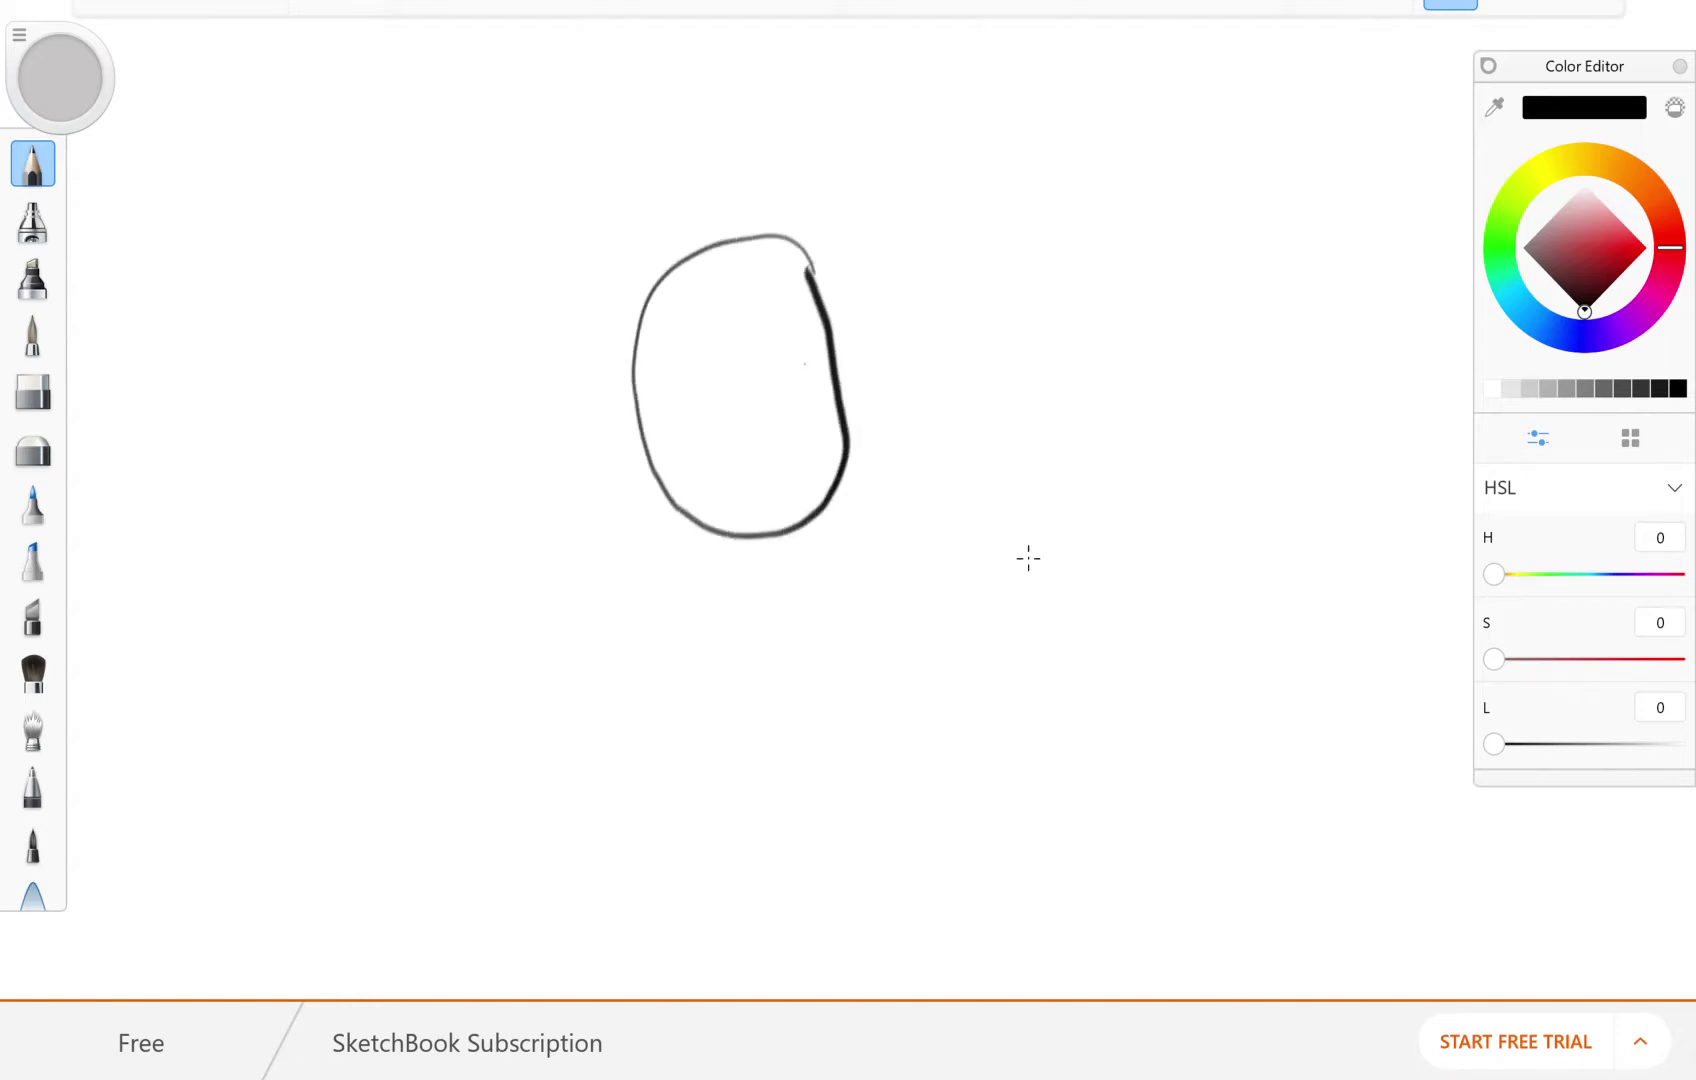
pyautogui.moveTo(702, 429)
pyautogui.mouseDown()
pyautogui.moveTo(743, 475)
pyautogui.moveTo(803, 455)
pyautogui.mouseUp()
pyautogui.moveTo(741, 387)
pyautogui.mouseDown()
pyautogui.moveTo(731, 418)
pyautogui.moveTo(765, 372)
pyautogui.moveTo(730, 427)
pyautogui.mouseUp()
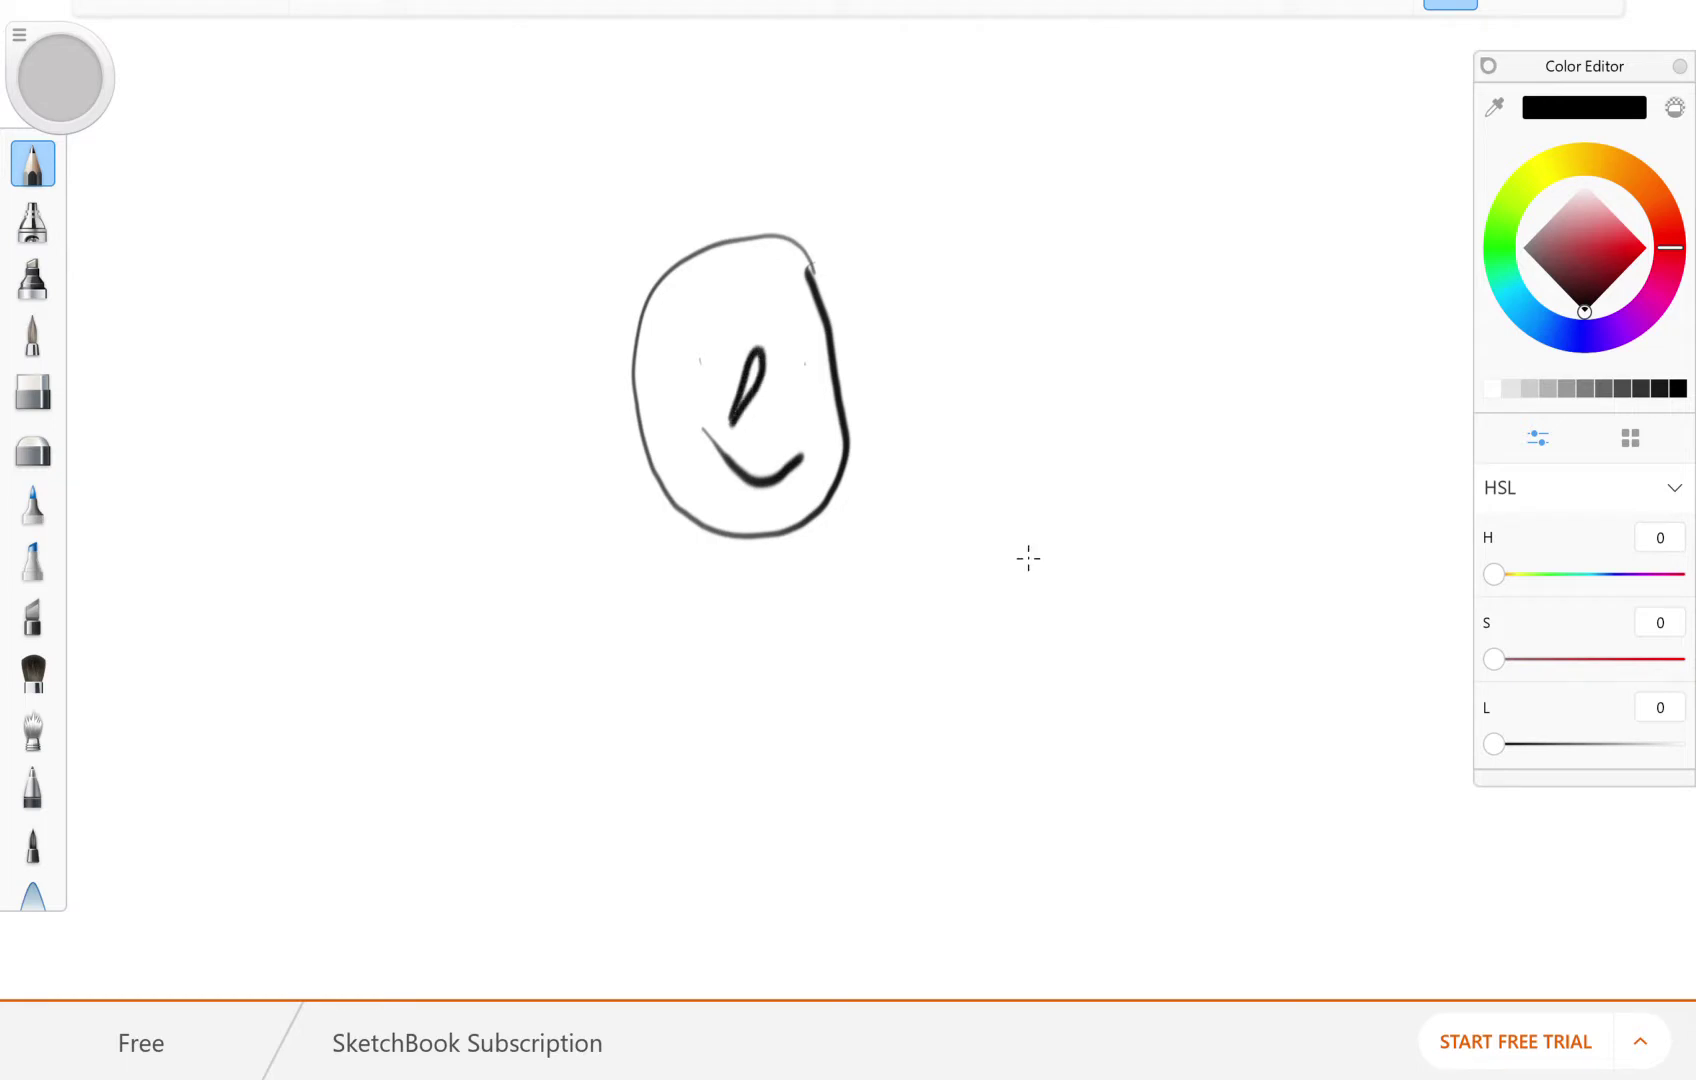
# - Draw the stick figure's body, two arms and two legs below the head, and thicken the body line
pyautogui.moveTo(718, 530)
pyautogui.mouseDown()
pyautogui.moveTo(706, 605)
pyautogui.moveTo(746, 914)
pyautogui.mouseUp()
pyautogui.moveTo(737, 716)
pyautogui.mouseDown()
pyautogui.moveTo(885, 538)
pyautogui.moveTo(718, 704)
pyautogui.moveTo(642, 868)
pyautogui.mouseUp()
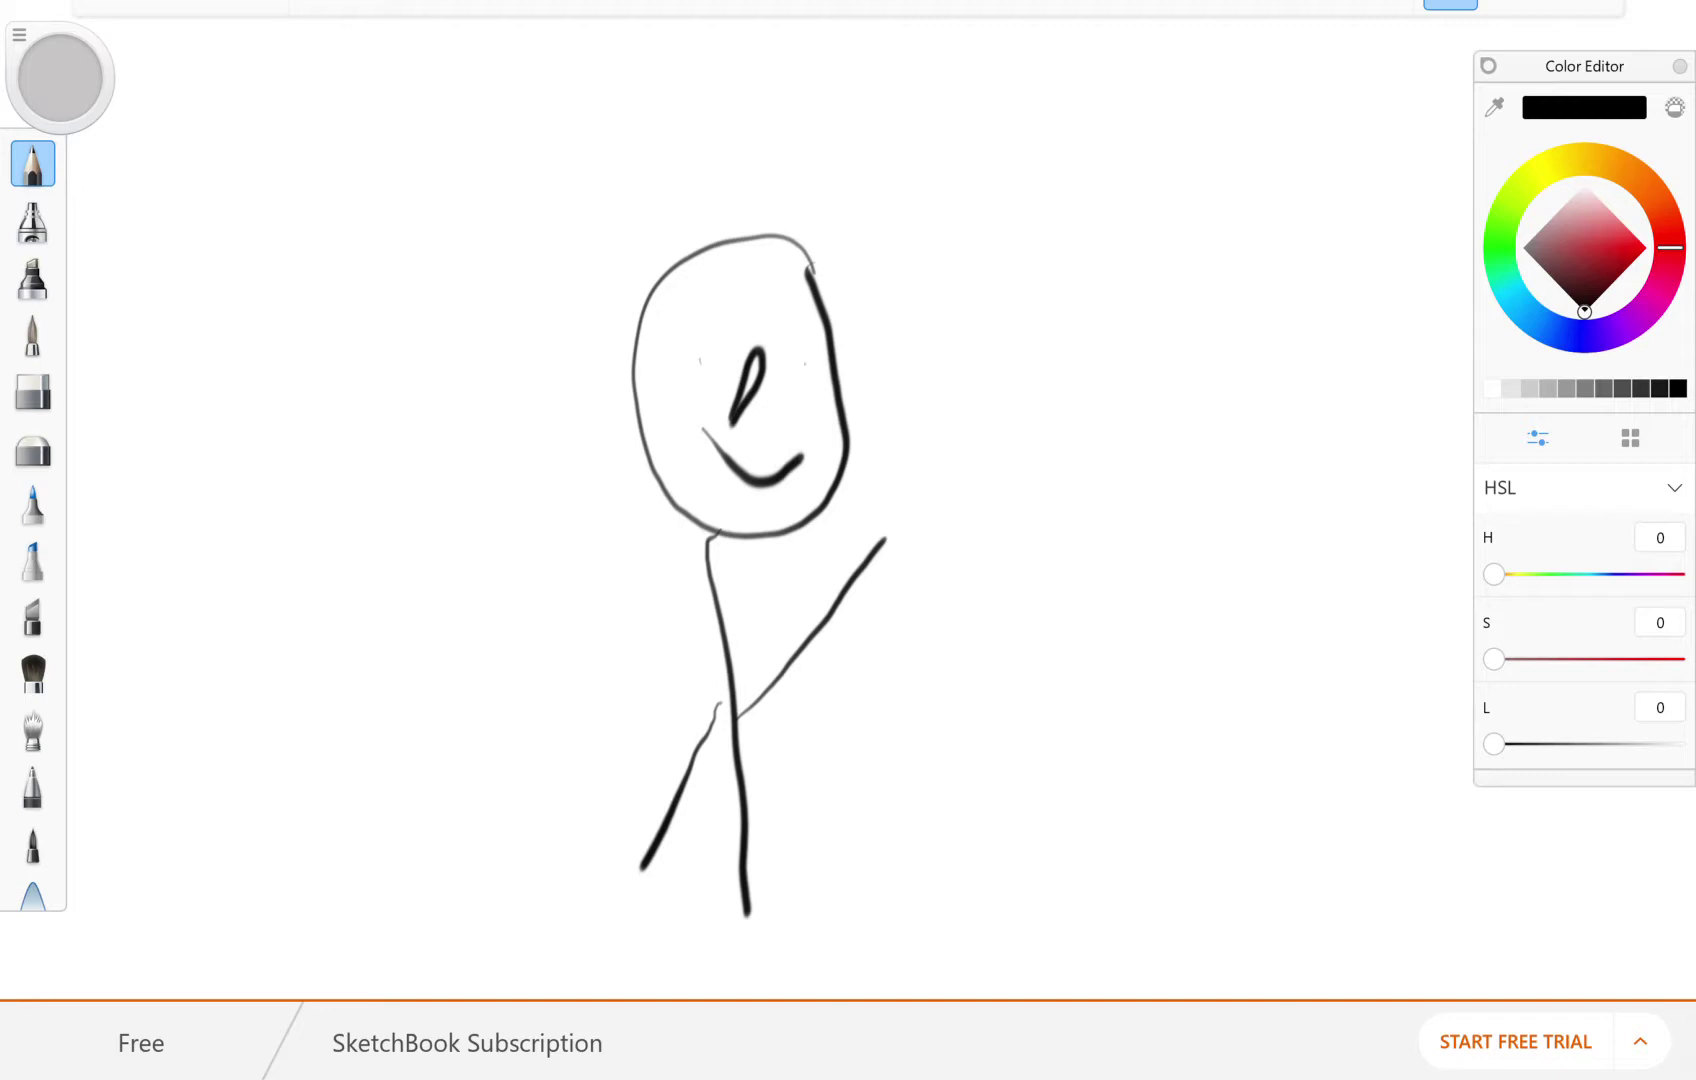
pyautogui.moveTo(743, 908)
pyautogui.mouseDown()
pyautogui.moveTo(857, 968)
pyautogui.moveTo(738, 912)
pyautogui.moveTo(665, 983)
pyautogui.moveTo(742, 878)
pyautogui.moveTo(708, 540)
pyautogui.mouseUp()
pyautogui.moveTo(711, 552)
pyautogui.mouseDown()
pyautogui.moveTo(750, 840)
pyautogui.moveTo(747, 727)
pyautogui.moveTo(738, 898)
pyautogui.mouseUp()
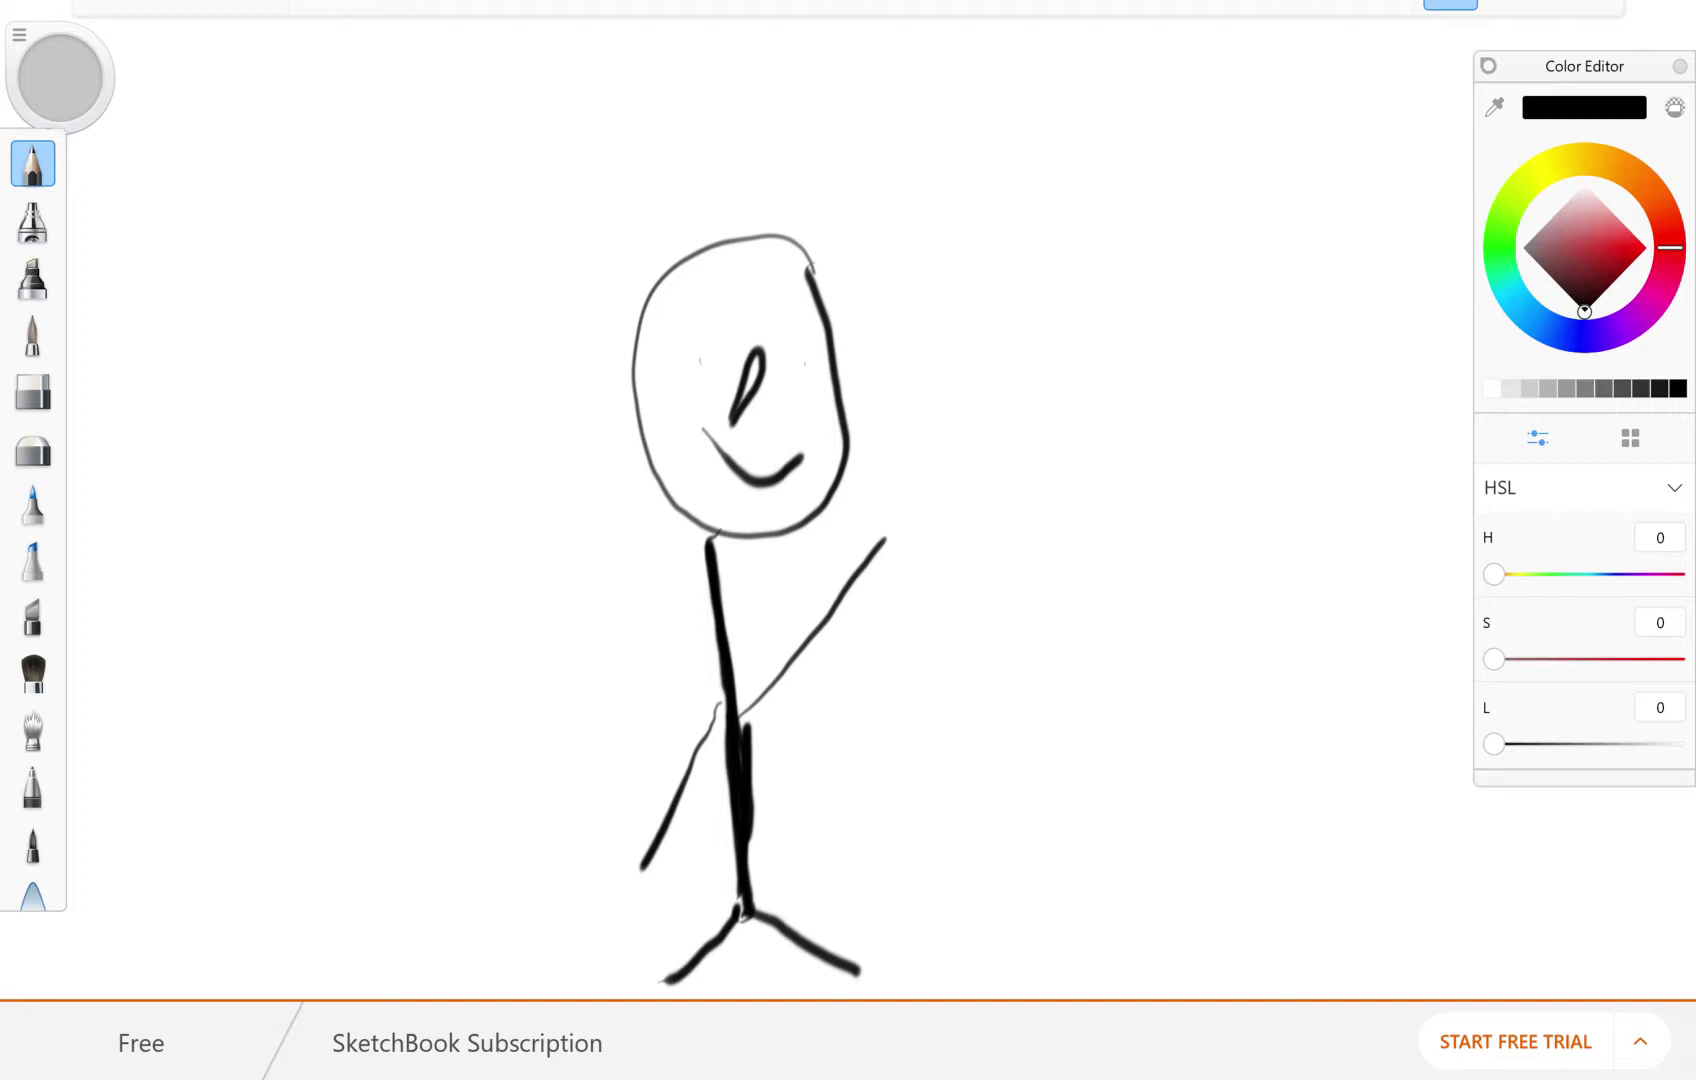
pyautogui.moveTo(511, 618)
pyautogui.mouseDown()
pyautogui.moveTo(498, 720)
pyautogui.moveTo(476, 745)
pyautogui.moveTo(468, 715)
pyautogui.moveTo(442, 760)
pyautogui.moveTo(490, 660)
pyautogui.moveTo(445, 755)
pyautogui.mouseUp()
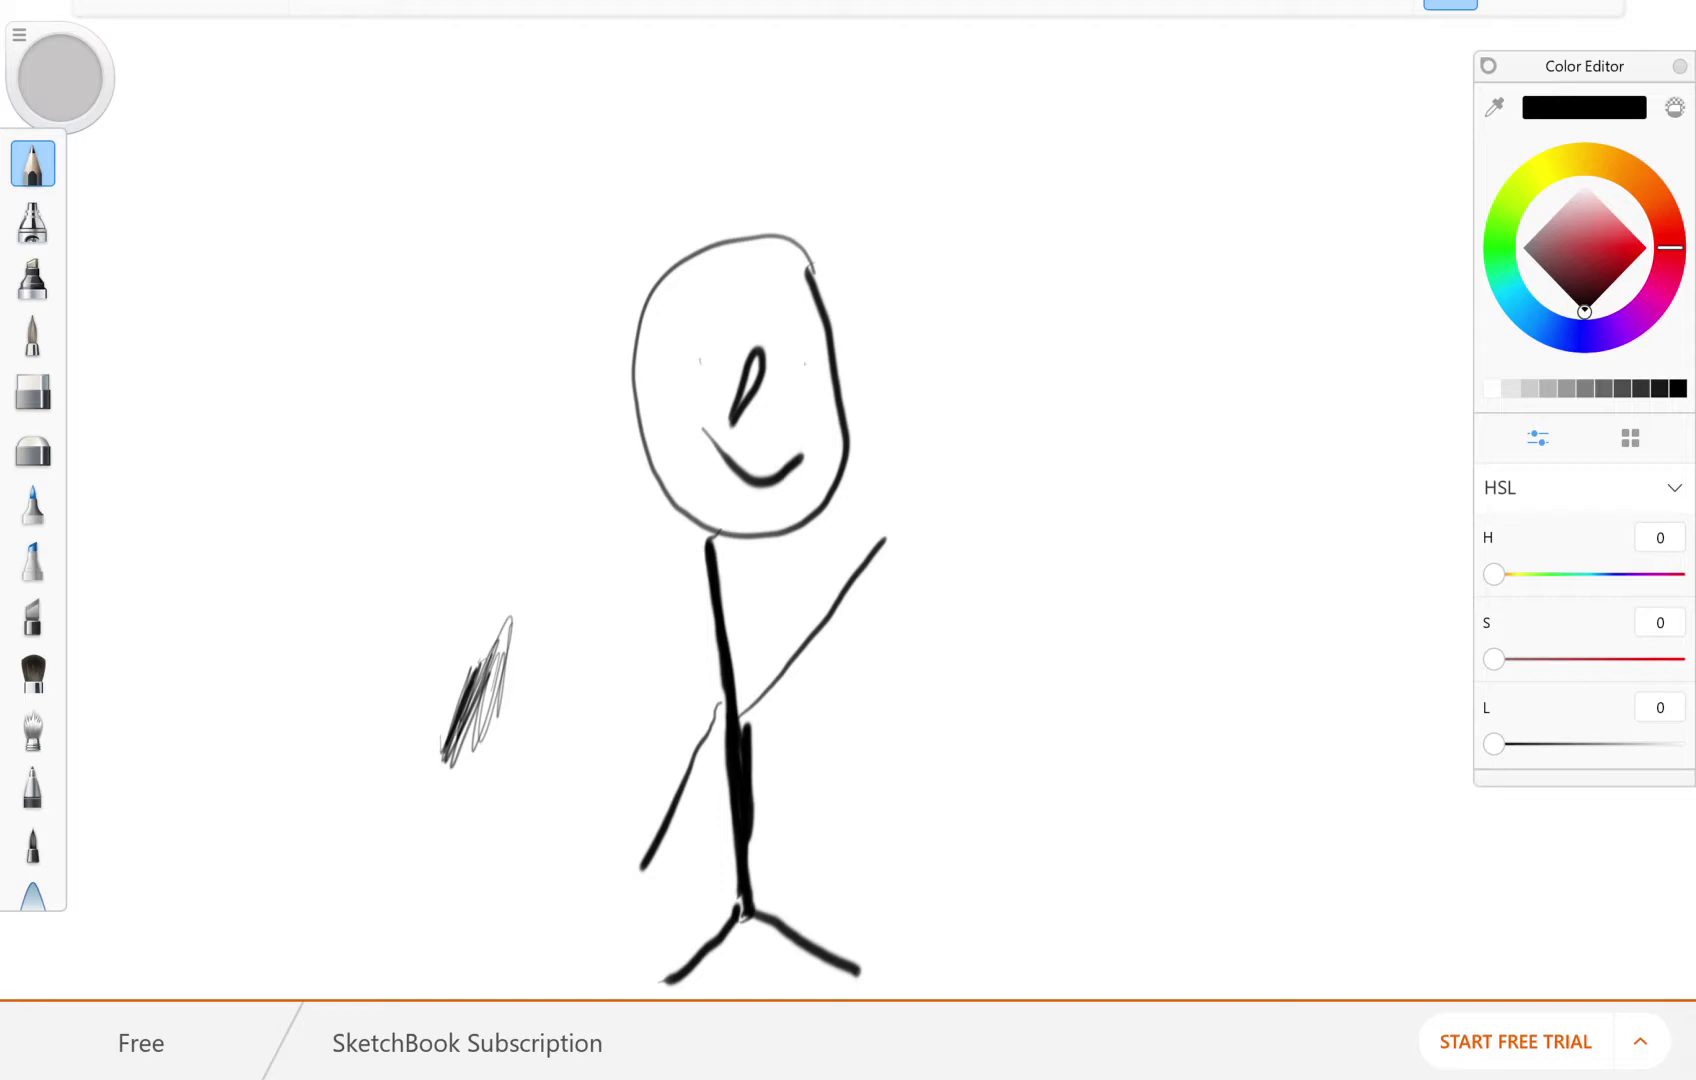
pyautogui.hotkey('ctrl', 'z')
pyautogui.hotkey('ctrl', 'z')
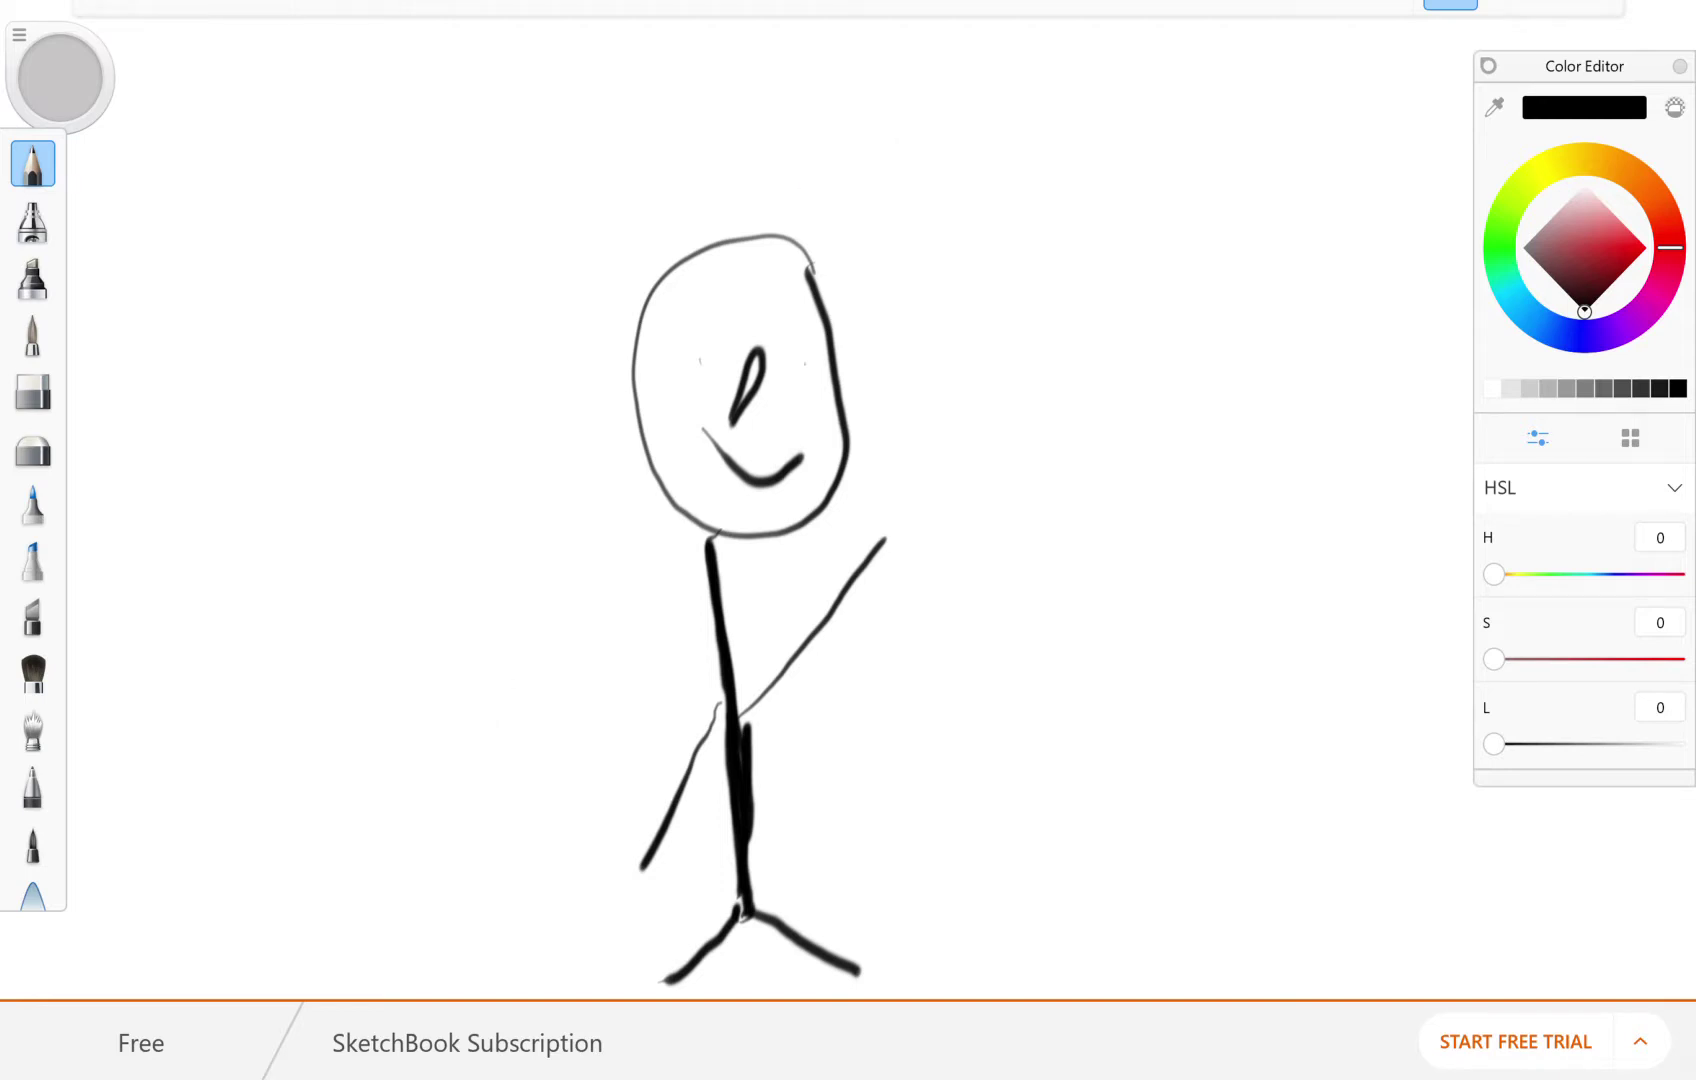
# - Try painting broad, soft gray vertical strokes beside the stick figure with the wide bristle brush
pyautogui.click(33, 673)
pyautogui.moveTo(250, 385)
pyautogui.mouseDown()
pyautogui.moveTo(268, 572)
pyautogui.moveTo(338, 715)
pyautogui.moveTo(246, 334)
pyautogui.moveTo(337, 780)
pyautogui.moveTo(250, 385)
pyautogui.moveTo(322, 830)
pyautogui.moveTo(232, 325)
pyautogui.moveTo(335, 840)
pyautogui.mouseUp()
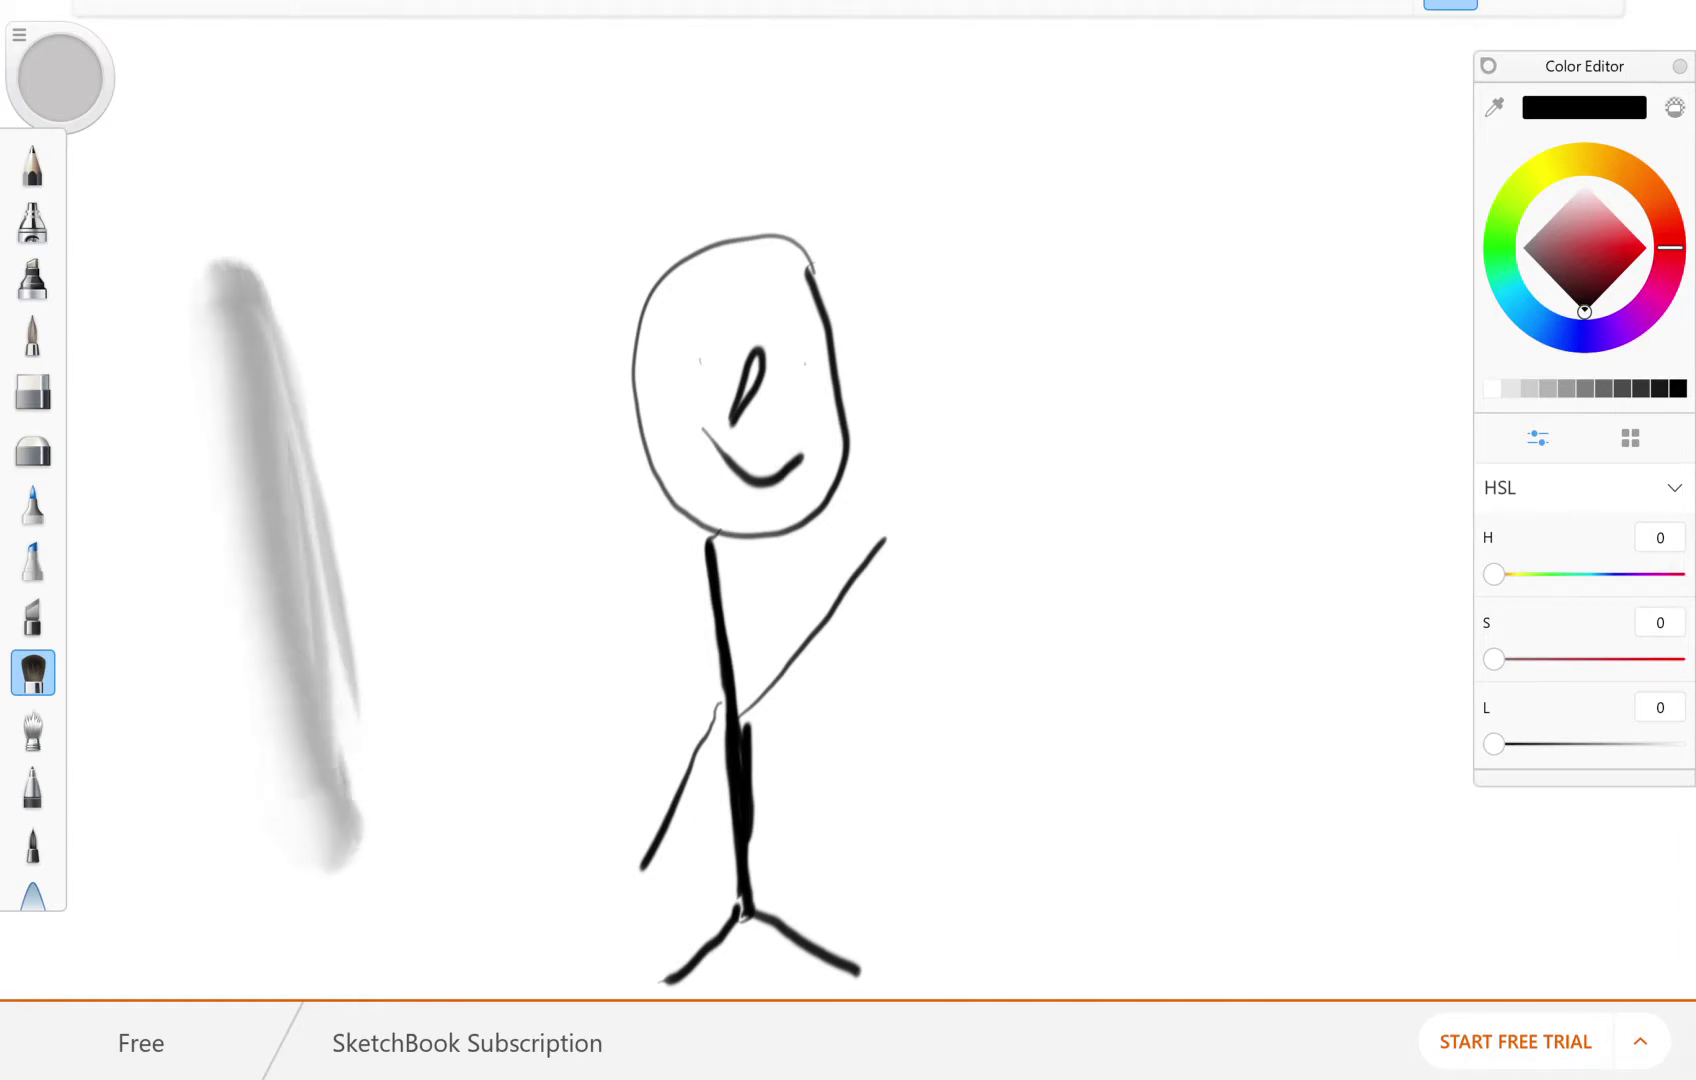
pyautogui.moveTo(268, 335); pyautogui.dragTo(350, 690)
pyautogui.moveTo(360, 230); pyautogui.dragTo(380, 770)
pyautogui.moveTo(310, 680); pyautogui.dragTo(320, 855)
pyautogui.moveTo(350, 185); pyautogui.dragTo(370, 830)
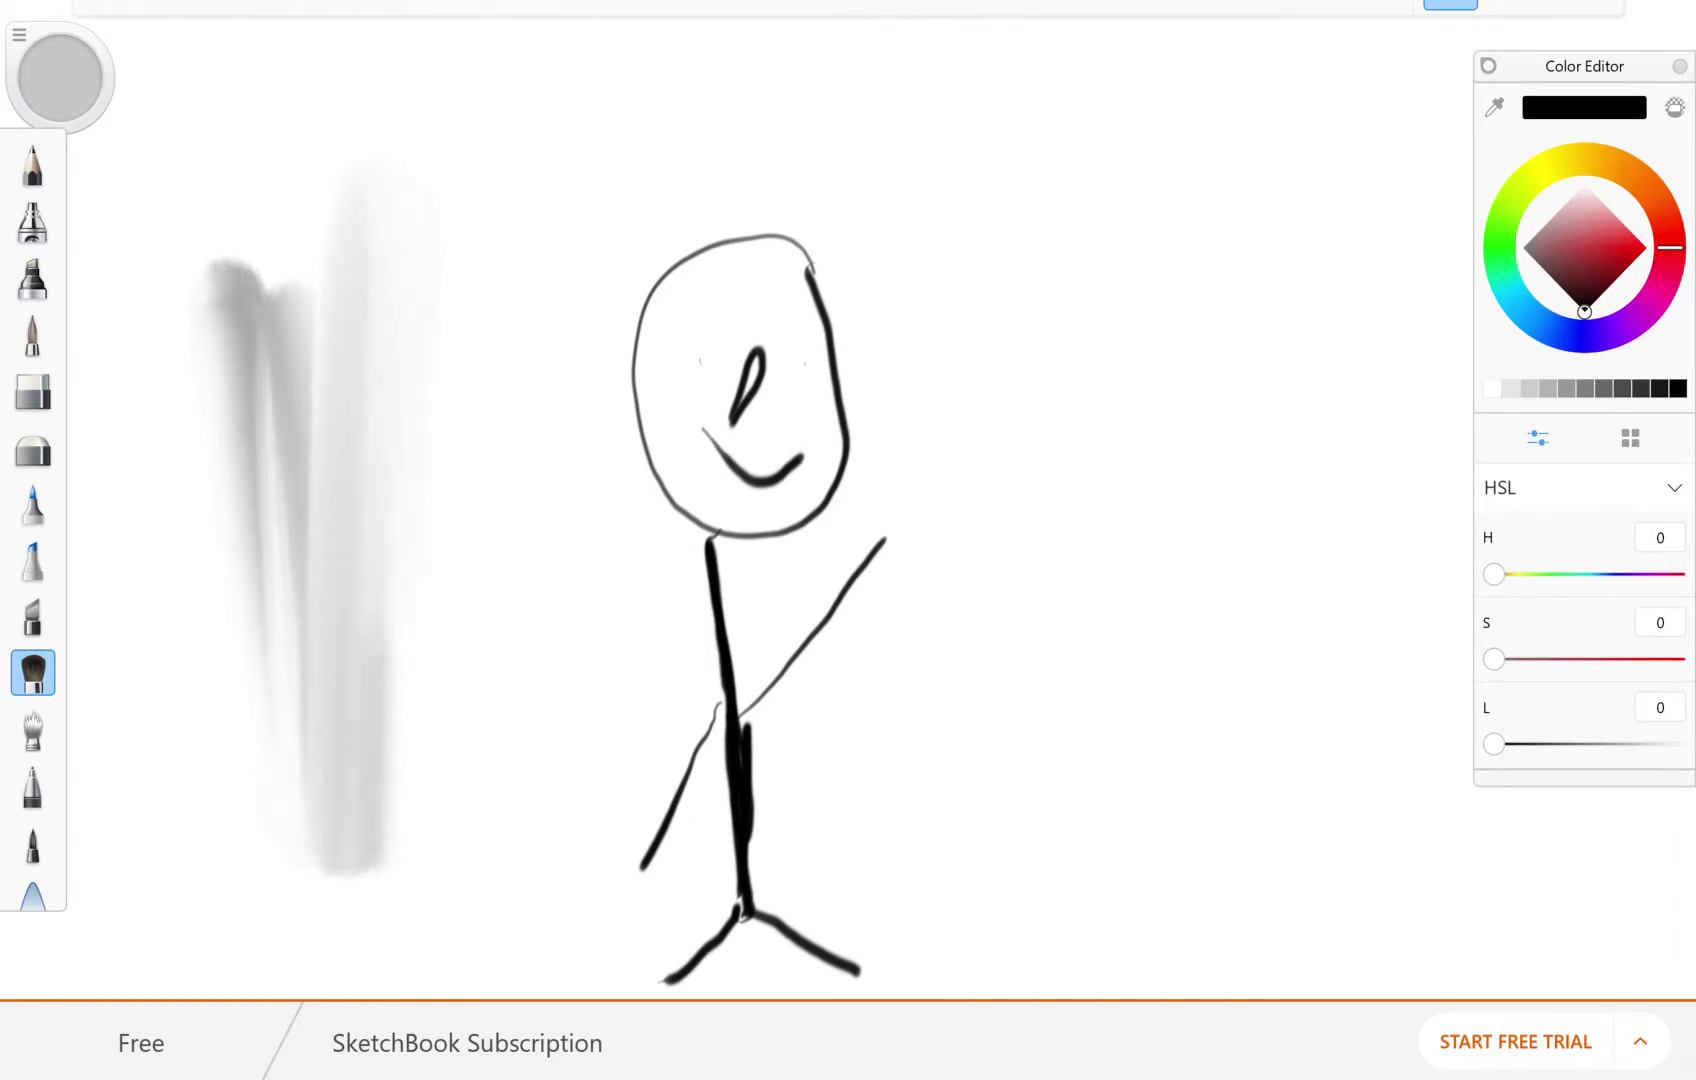
pyautogui.moveTo(400, 500); pyautogui.dragTo(410, 860)
pyautogui.moveTo(440, 580); pyautogui.dragTo(425, 875)
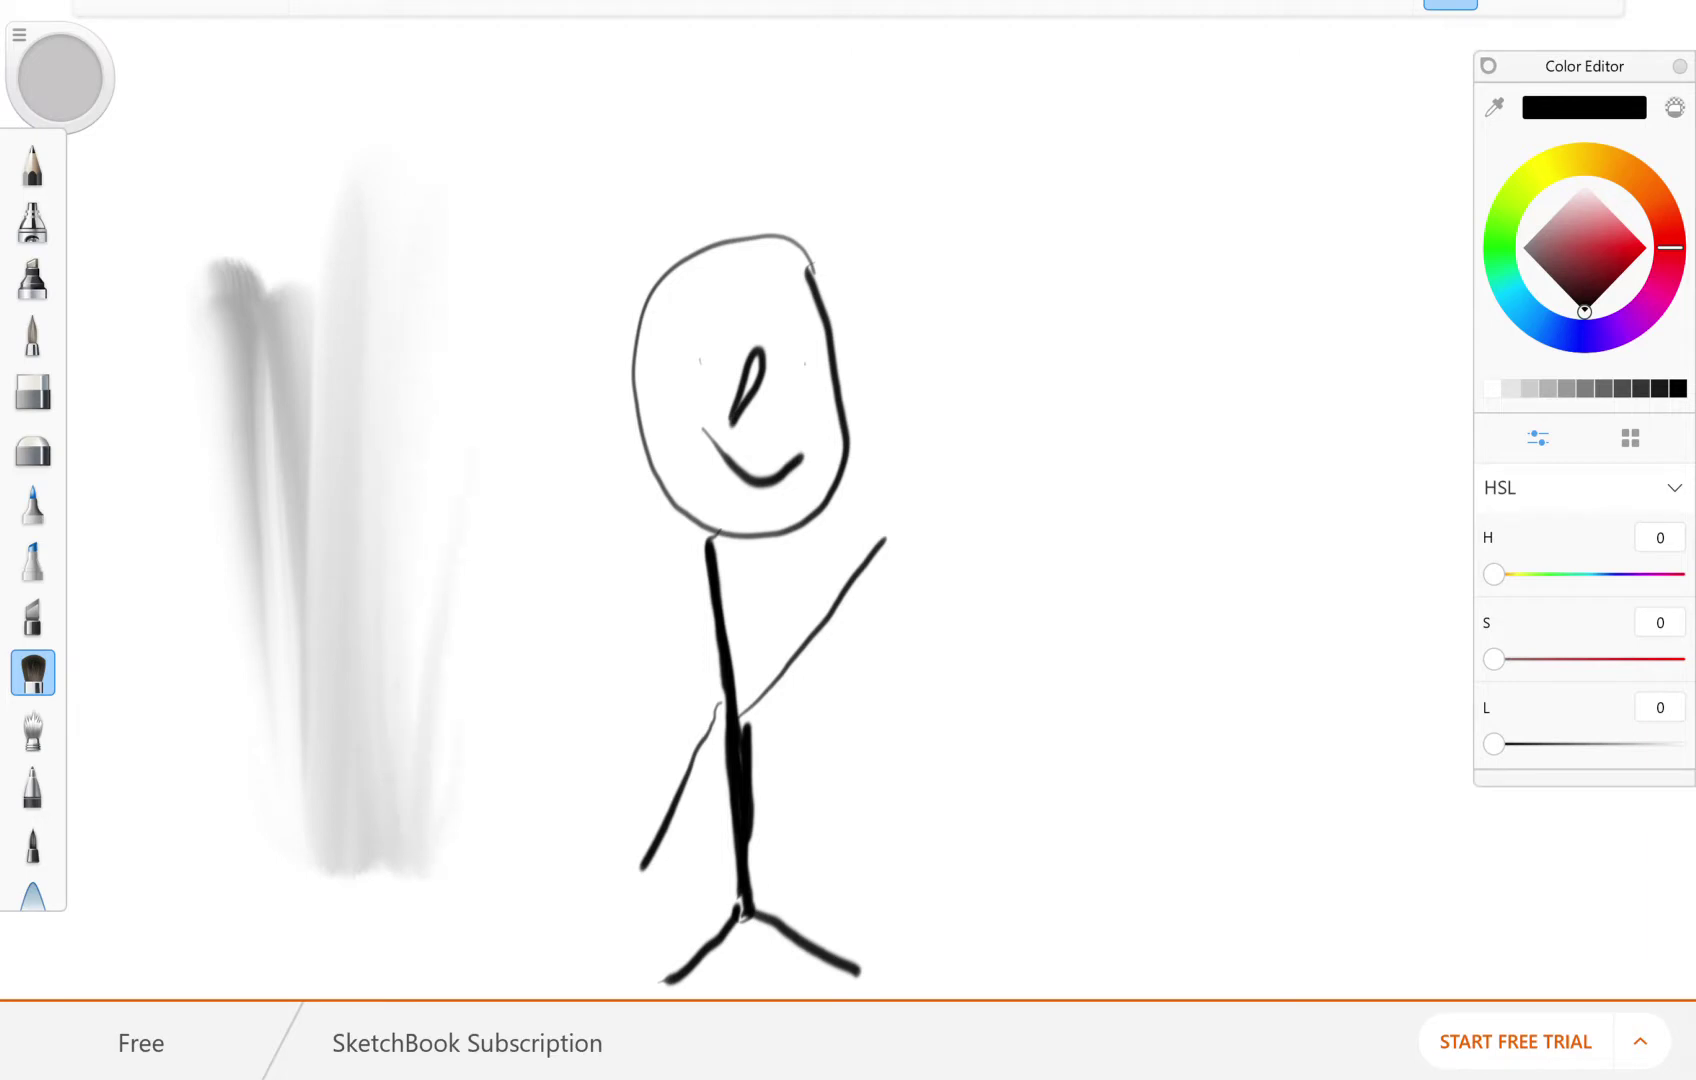
# - Undo the soft gray brush strokes and the thickening of the figure's body line
pyautogui.hotkey('ctrl', 'z')
pyautogui.hotkey('ctrl', 'z')
pyautogui.hotkey('ctrl', 'z')
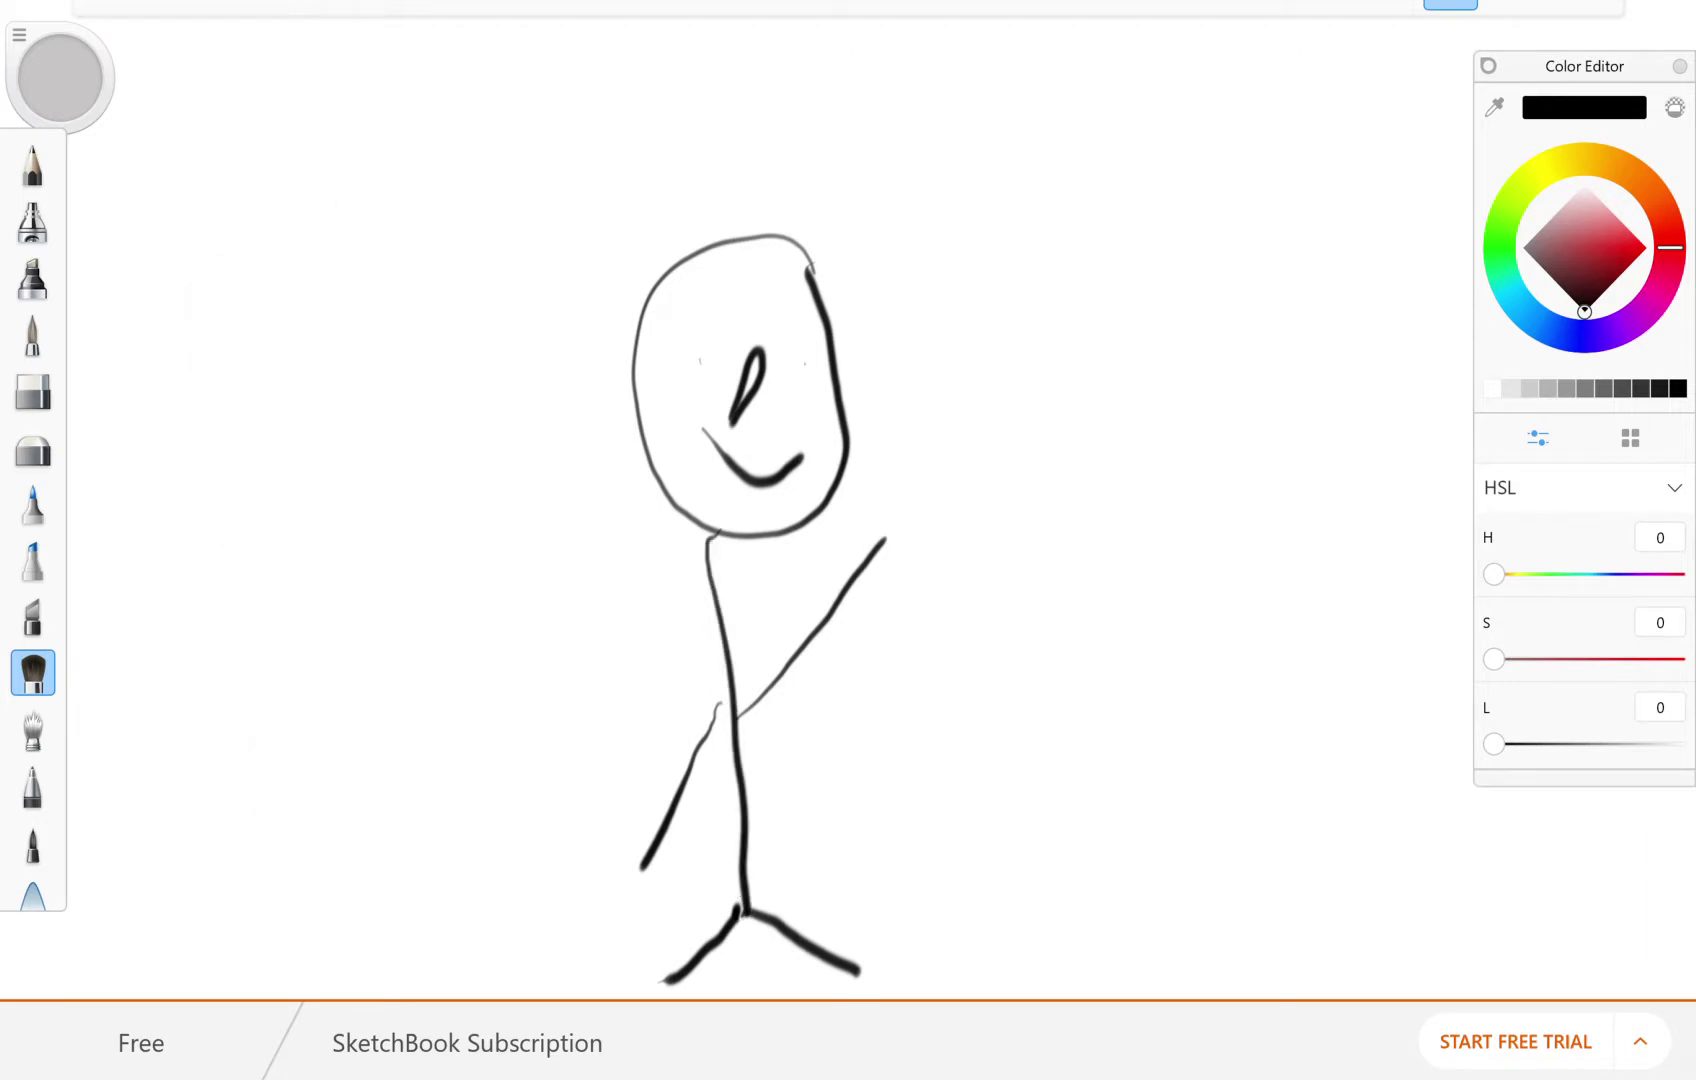
# - Draw the figure's missing leg with a marker in light blue (HSL 193, 100, 59)
pyautogui.moveTo(1563, 334)
pyautogui.mouseDown()
pyautogui.moveTo(1512, 296)
pyautogui.moveTo(1634, 236)
pyautogui.mouseUp()
pyautogui.click(1597, 285)
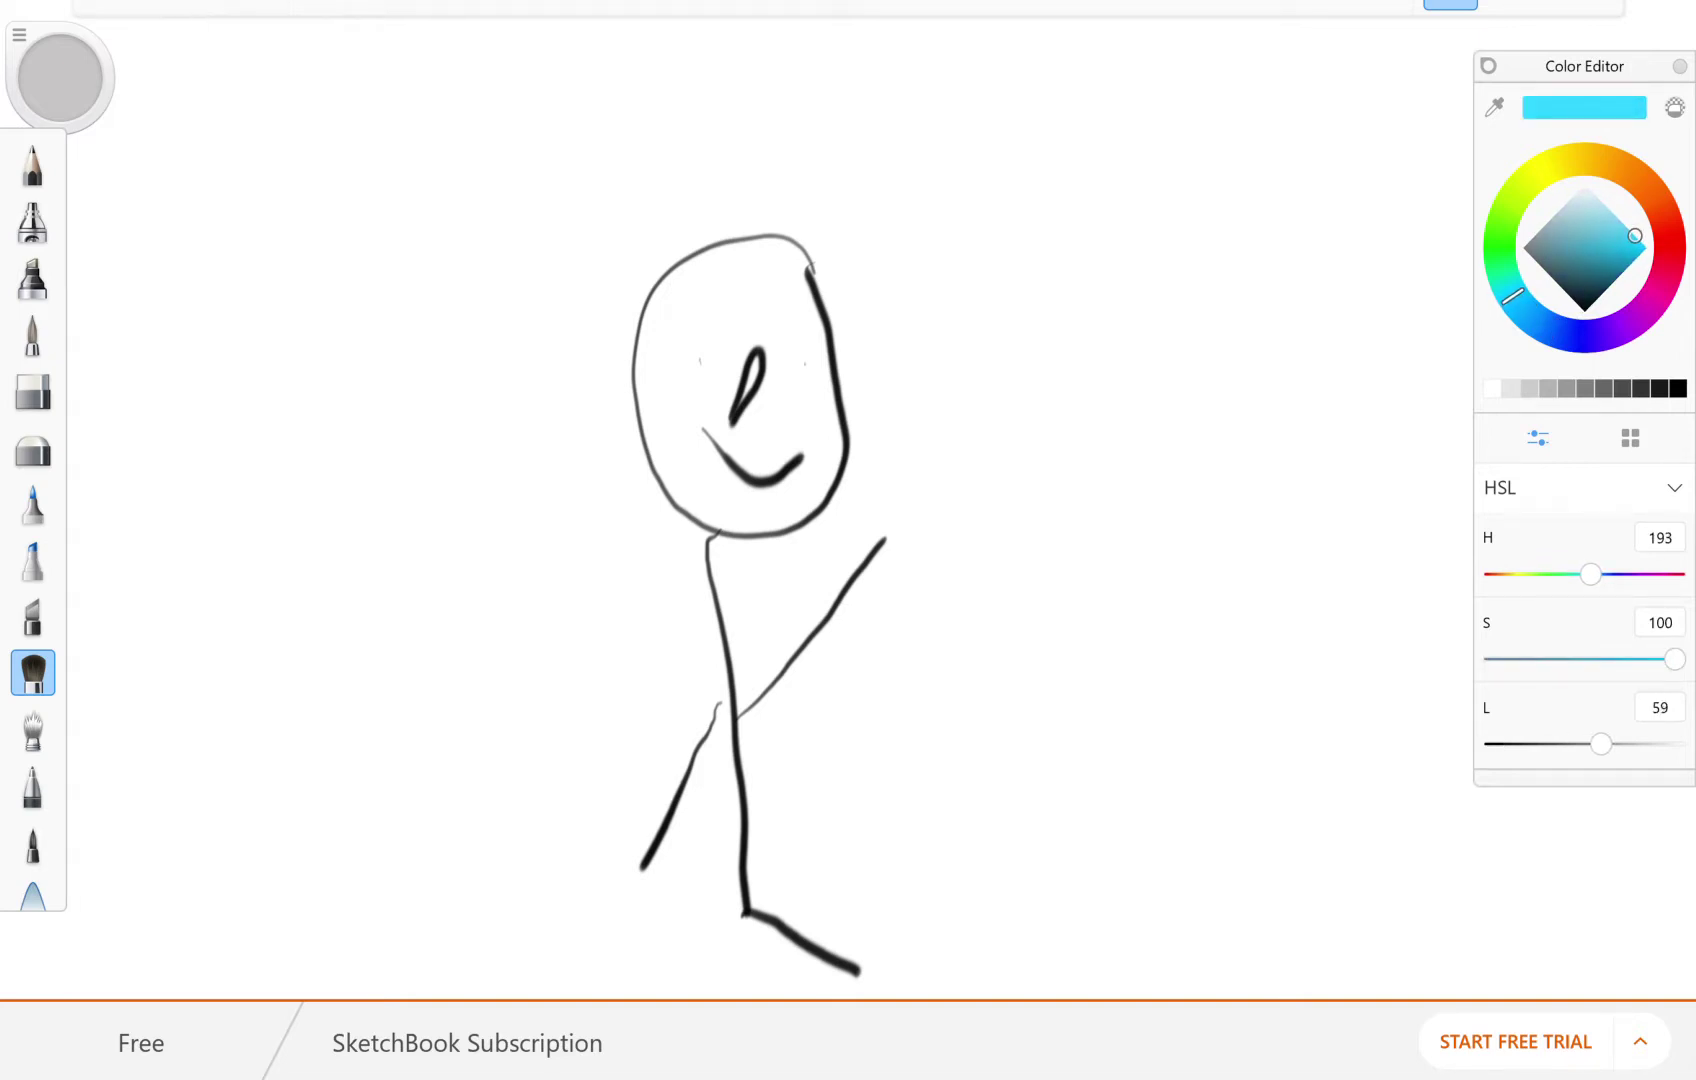
pyautogui.click(32, 503)
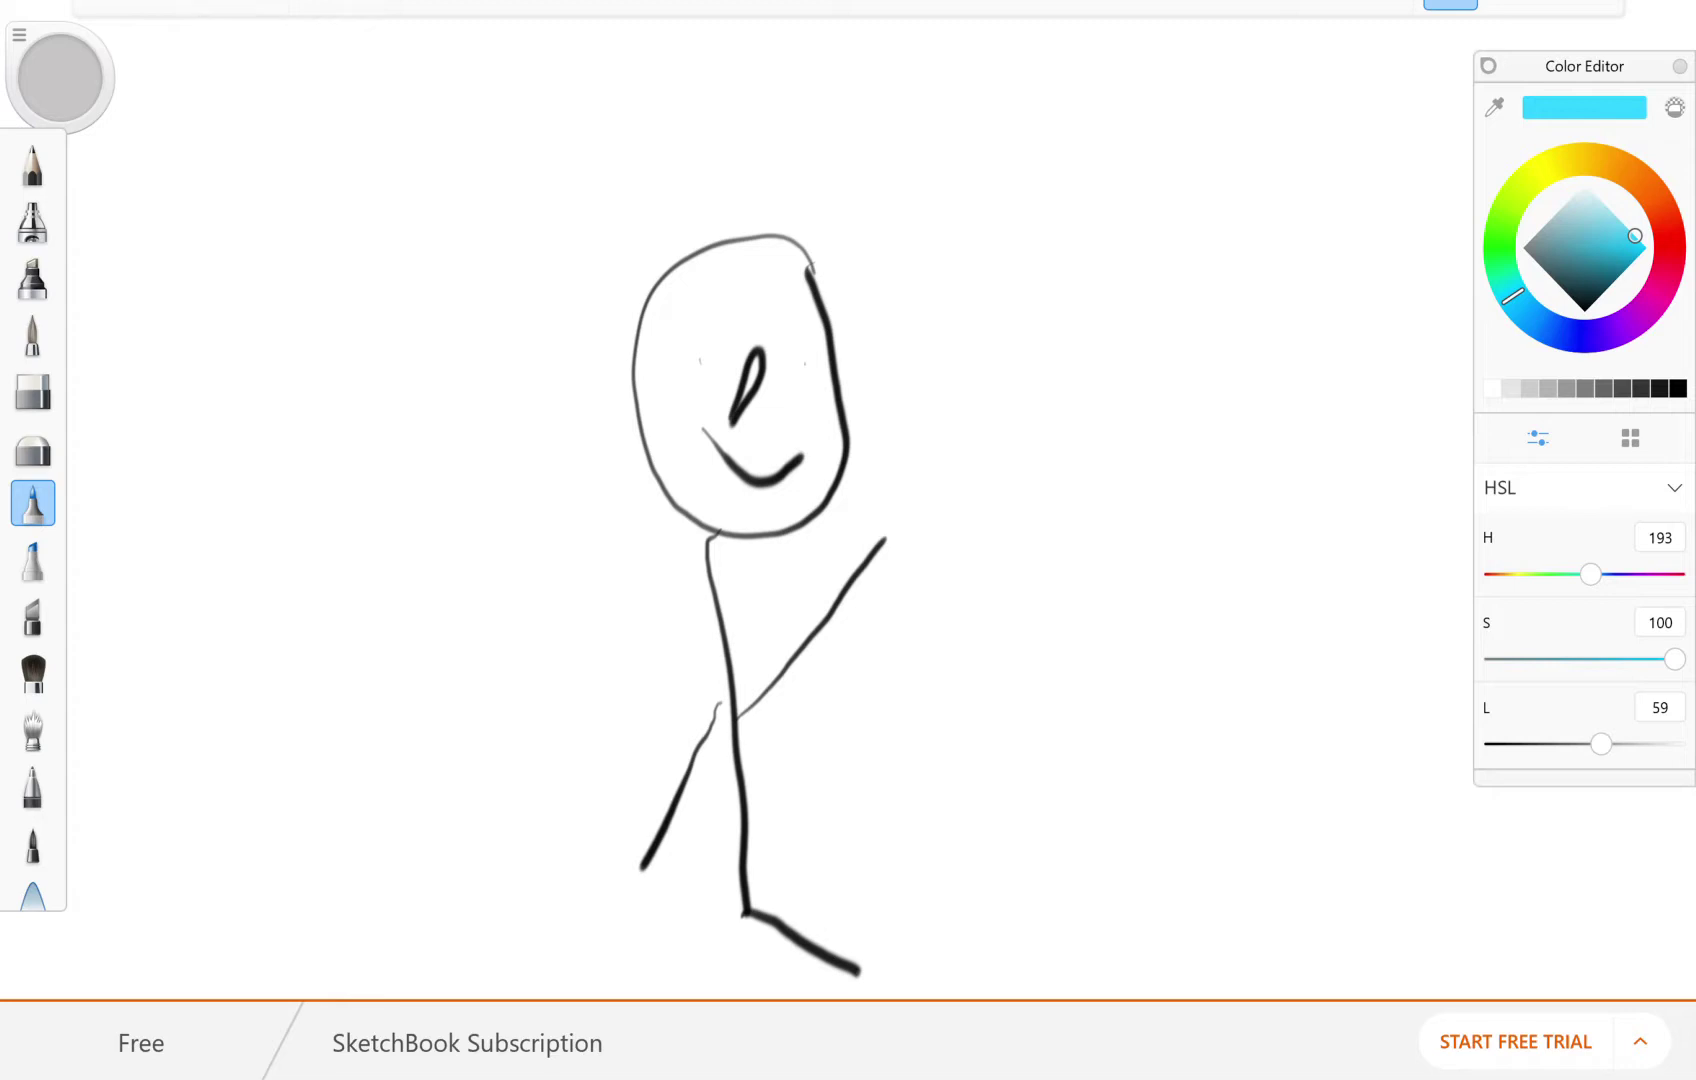
pyautogui.moveTo(750, 920)
pyautogui.mouseDown()
pyautogui.moveTo(722, 995)
pyautogui.moveTo(694, 996)
pyautogui.mouseUp()
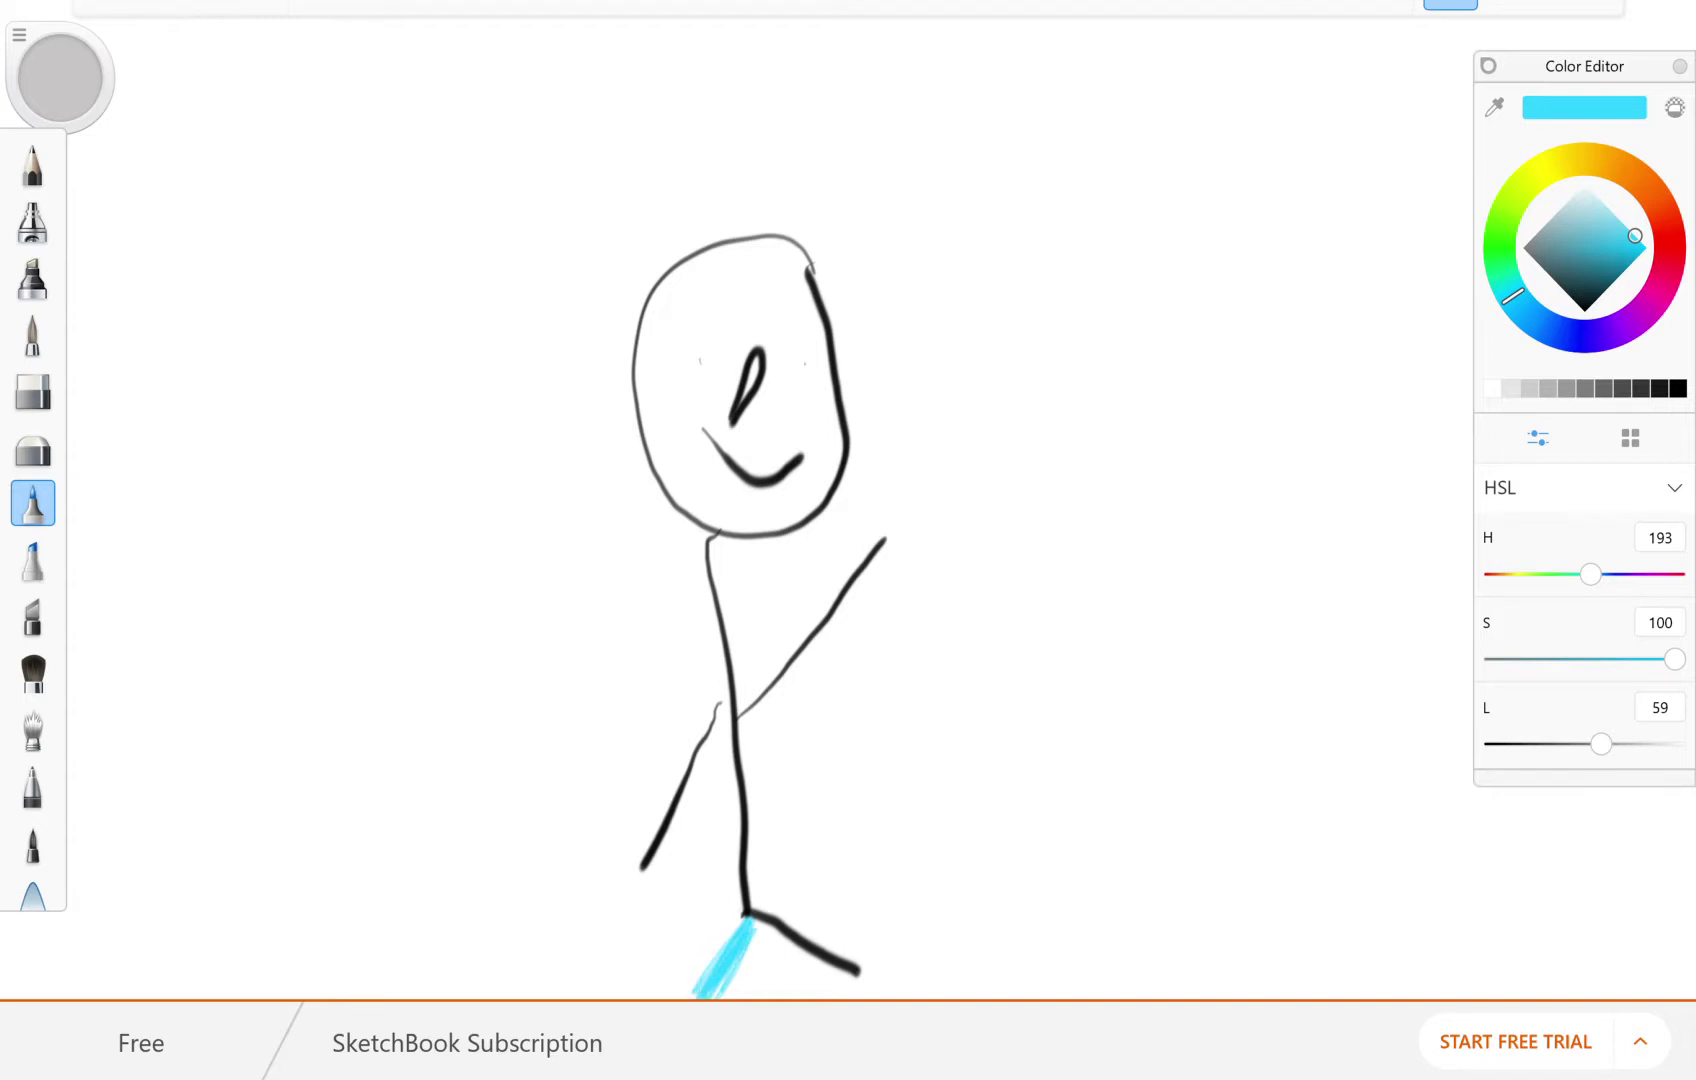
# - Sketch a band of thin light blue arcs across the canvas above the figure's head
pyautogui.moveTo(505, 43)
pyautogui.mouseDown()
pyautogui.moveTo(808, 45)
pyautogui.moveTo(1103, 160)
pyautogui.moveTo(1240, 292)
pyautogui.mouseUp()
pyautogui.moveTo(180, 388)
pyautogui.mouseDown()
pyautogui.moveTo(799, 85)
pyautogui.moveTo(1240, 295)
pyautogui.mouseUp()
pyautogui.moveTo(335, 298)
pyautogui.mouseDown()
pyautogui.moveTo(1194, 188)
pyautogui.moveTo(384, 193)
pyautogui.moveTo(1209, 169)
pyautogui.mouseUp()
pyautogui.moveTo(238, 172)
pyautogui.mouseDown()
pyautogui.moveTo(518, 73)
pyautogui.moveTo(1261, 180)
pyautogui.mouseUp()
pyautogui.moveTo(215, 242); pyautogui.dragTo(842, 86)
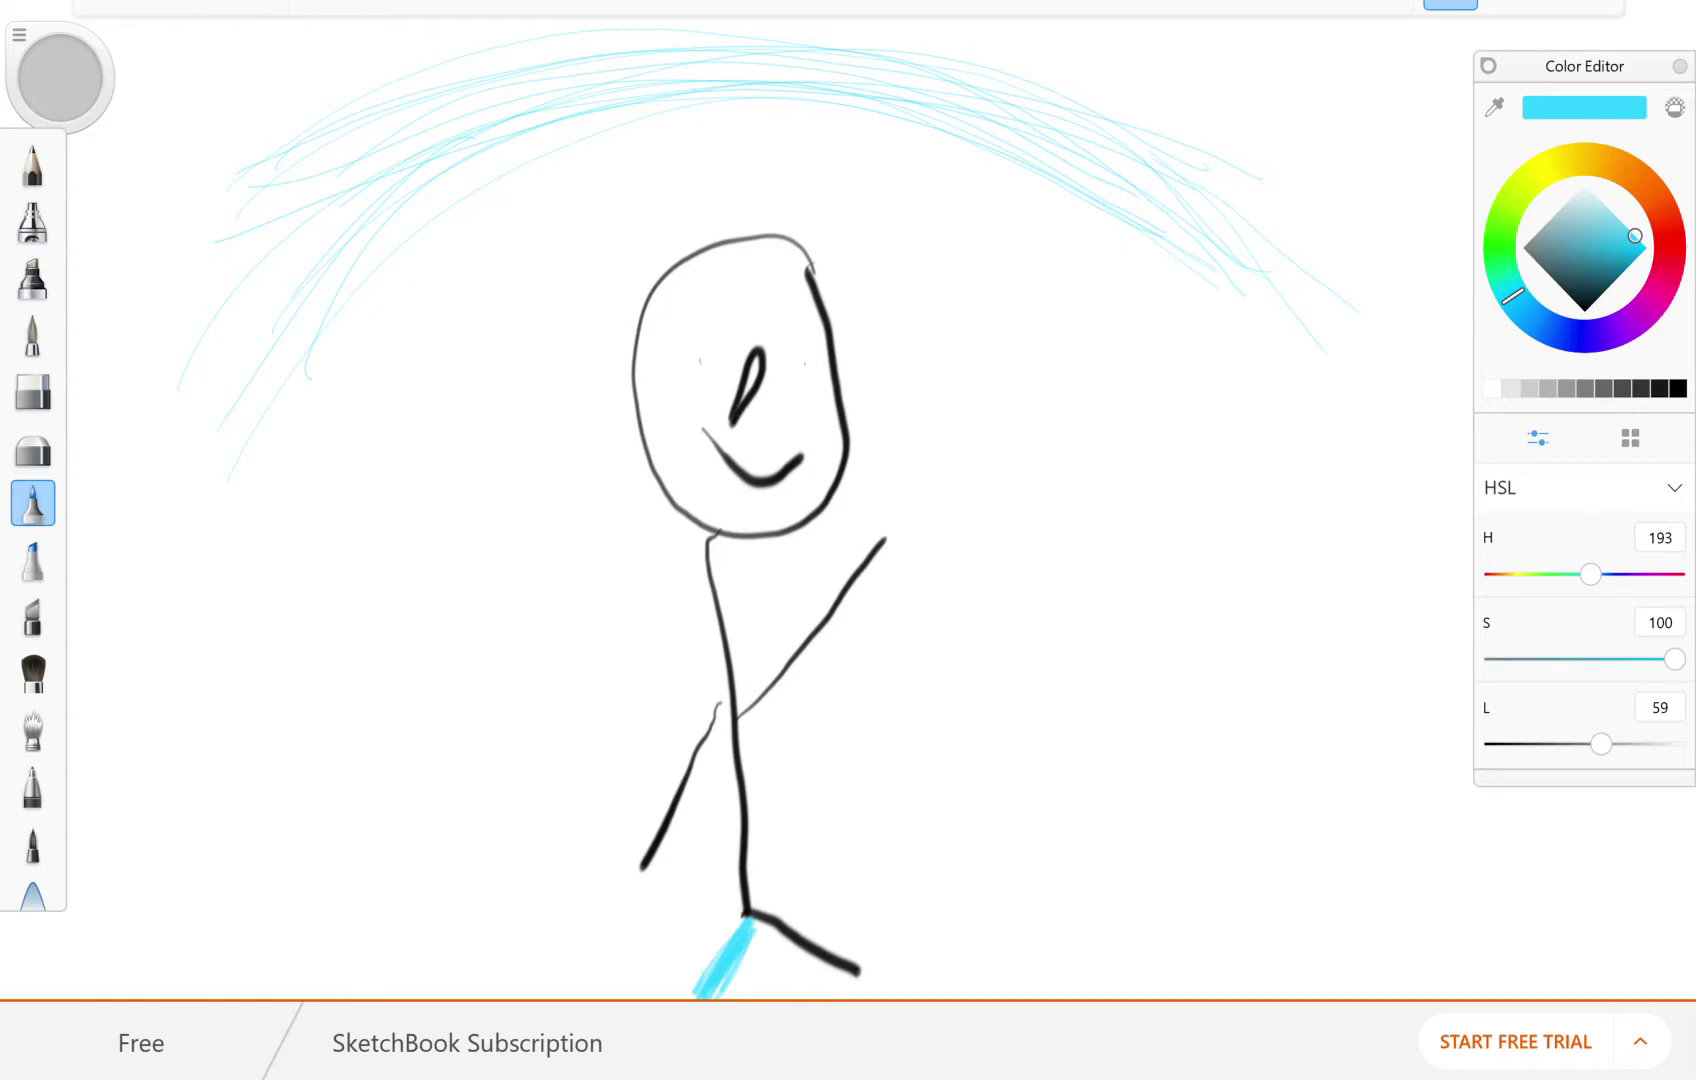
# - Shade the light blue arc with soft airbrush strokes, filling its left side most densely and touching up its right end
pyautogui.click(32, 220)
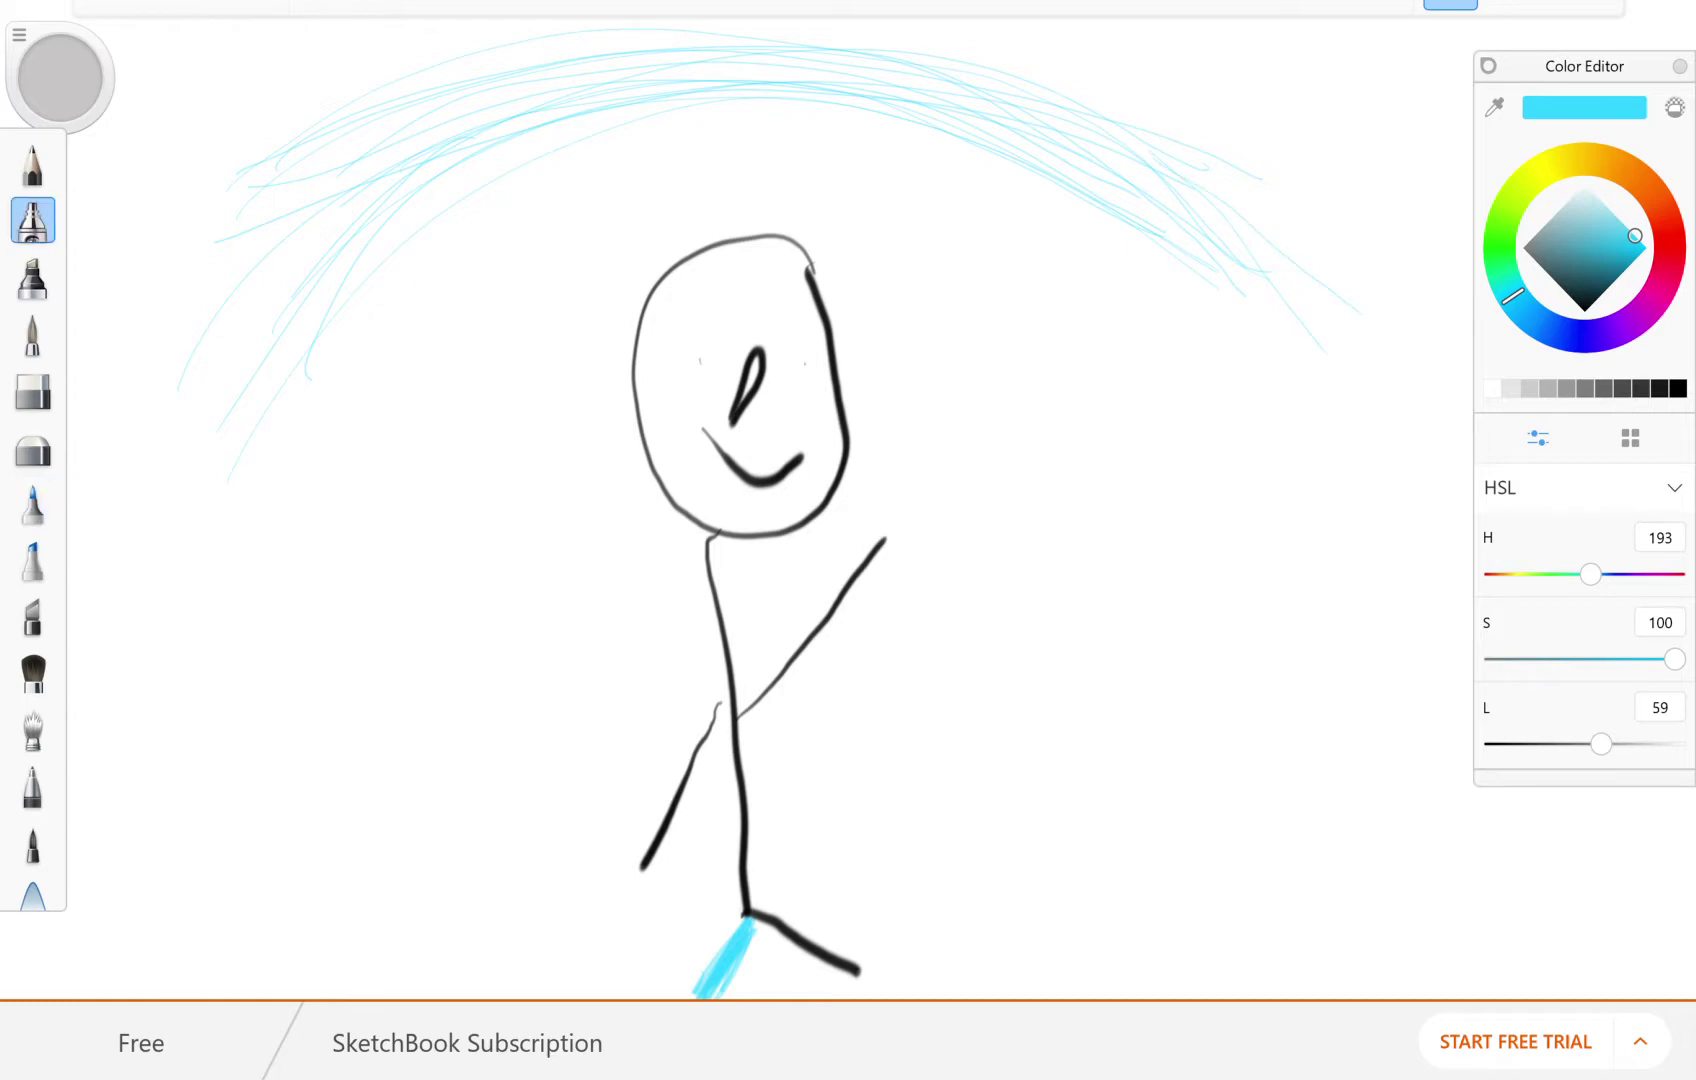
pyautogui.moveTo(230, 420)
pyautogui.mouseDown()
pyautogui.moveTo(370, 170)
pyautogui.moveTo(220, 330)
pyautogui.moveTo(110, 492)
pyautogui.mouseUp()
pyautogui.moveTo(555, 110); pyautogui.dragTo(460, 210)
pyautogui.moveTo(632, 88); pyautogui.dragTo(370, 250)
pyautogui.moveTo(555, 145); pyautogui.dragTo(365, 192)
pyautogui.moveTo(555, 82); pyautogui.dragTo(300, 190)
pyautogui.moveTo(300, 190)
pyautogui.mouseDown()
pyautogui.moveTo(380, 145)
pyautogui.moveTo(475, 100)
pyautogui.mouseUp()
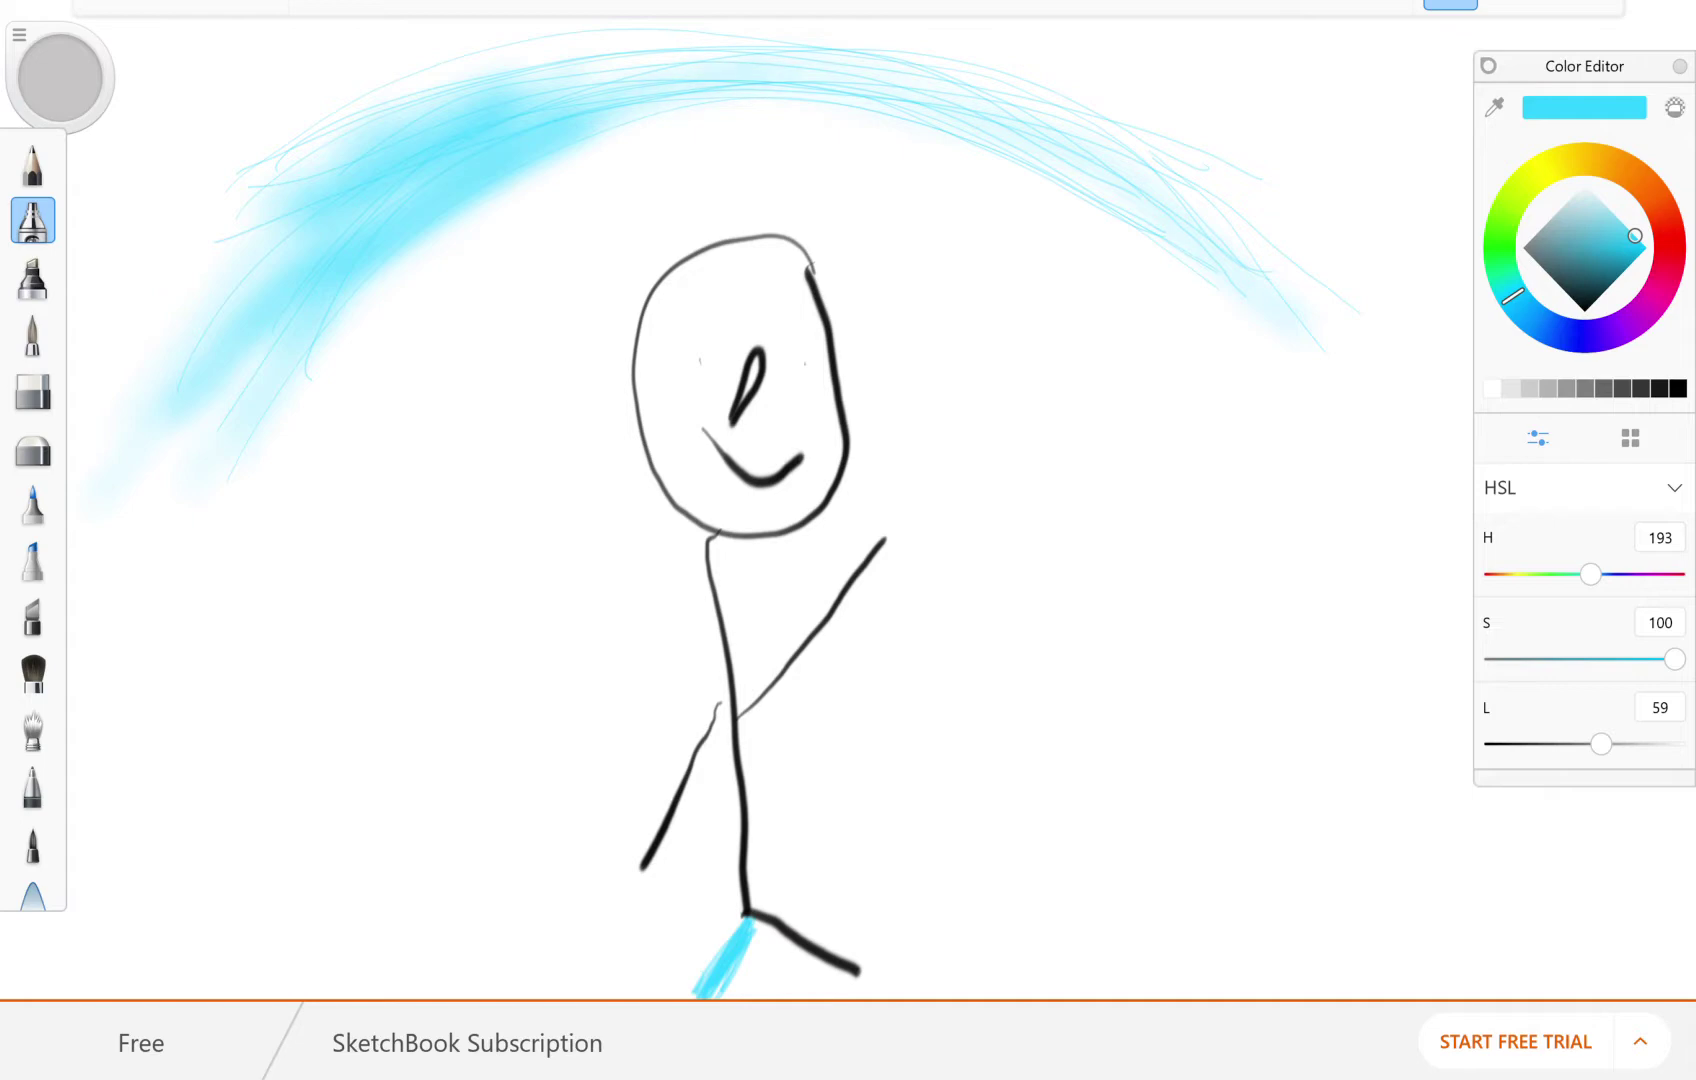
pyautogui.moveTo(632, 50); pyautogui.dragTo(350, 138)
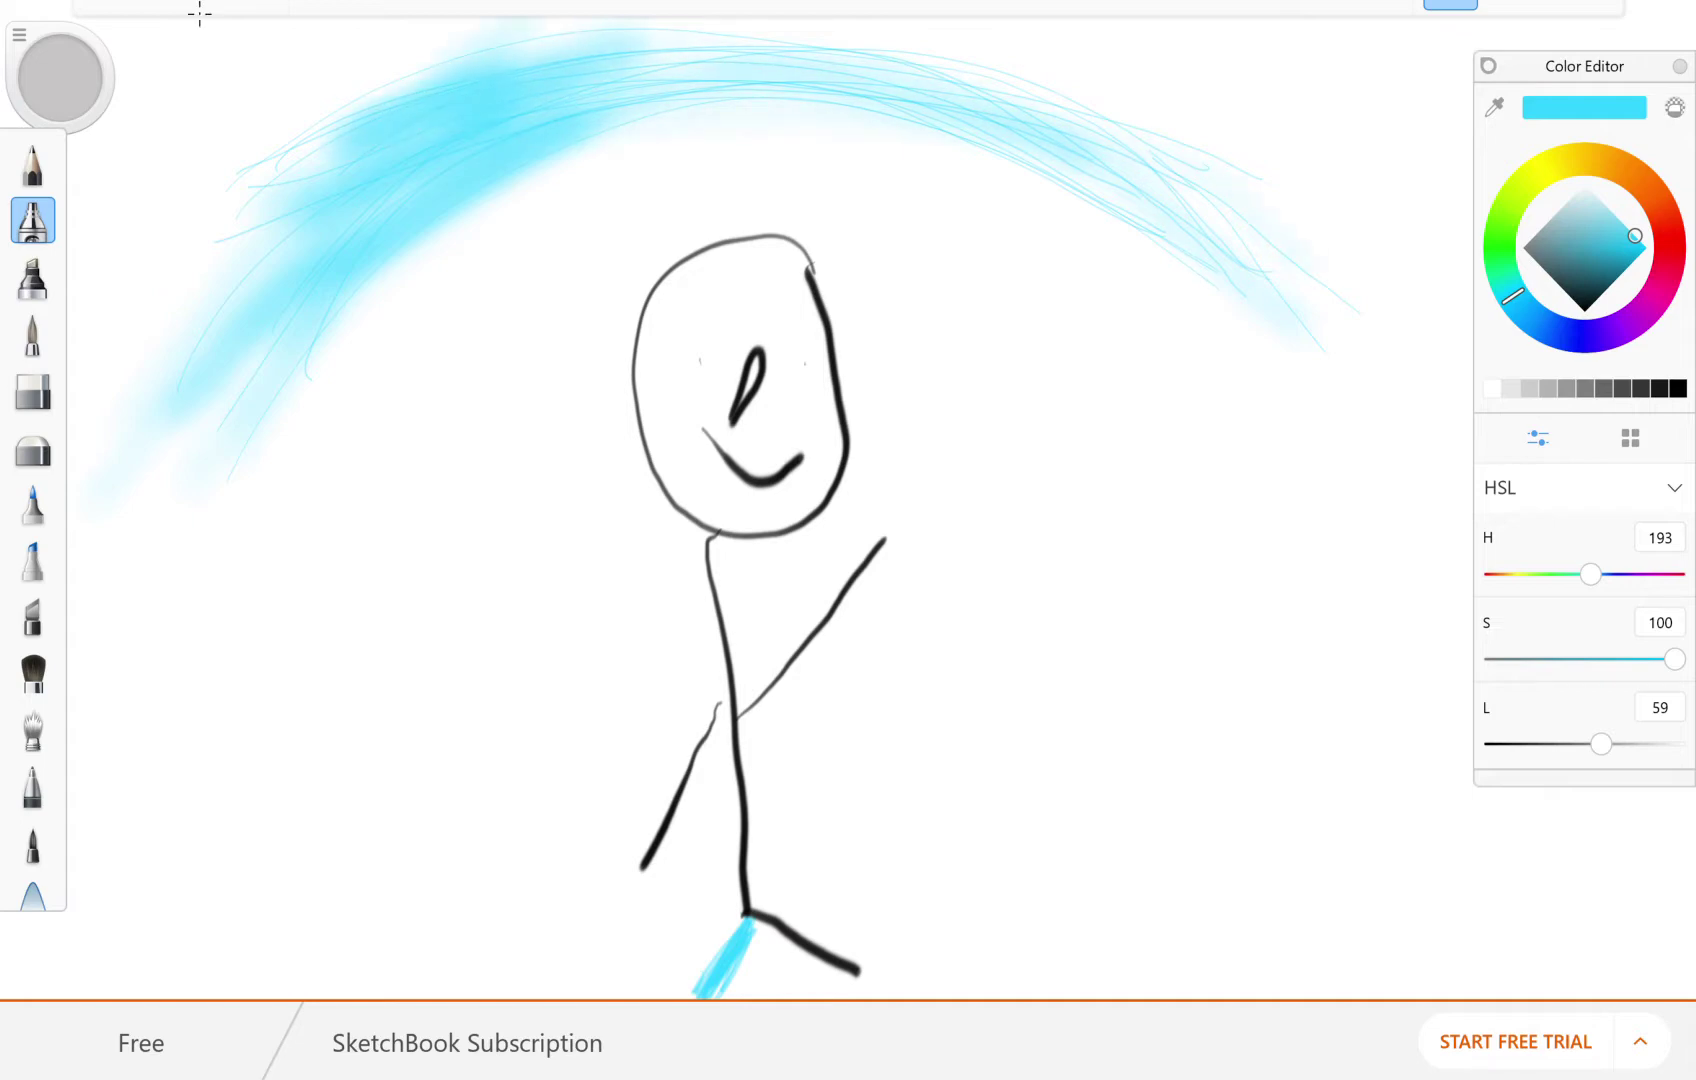
pyautogui.moveTo(1115, 160); pyautogui.dragTo(1137, 178)
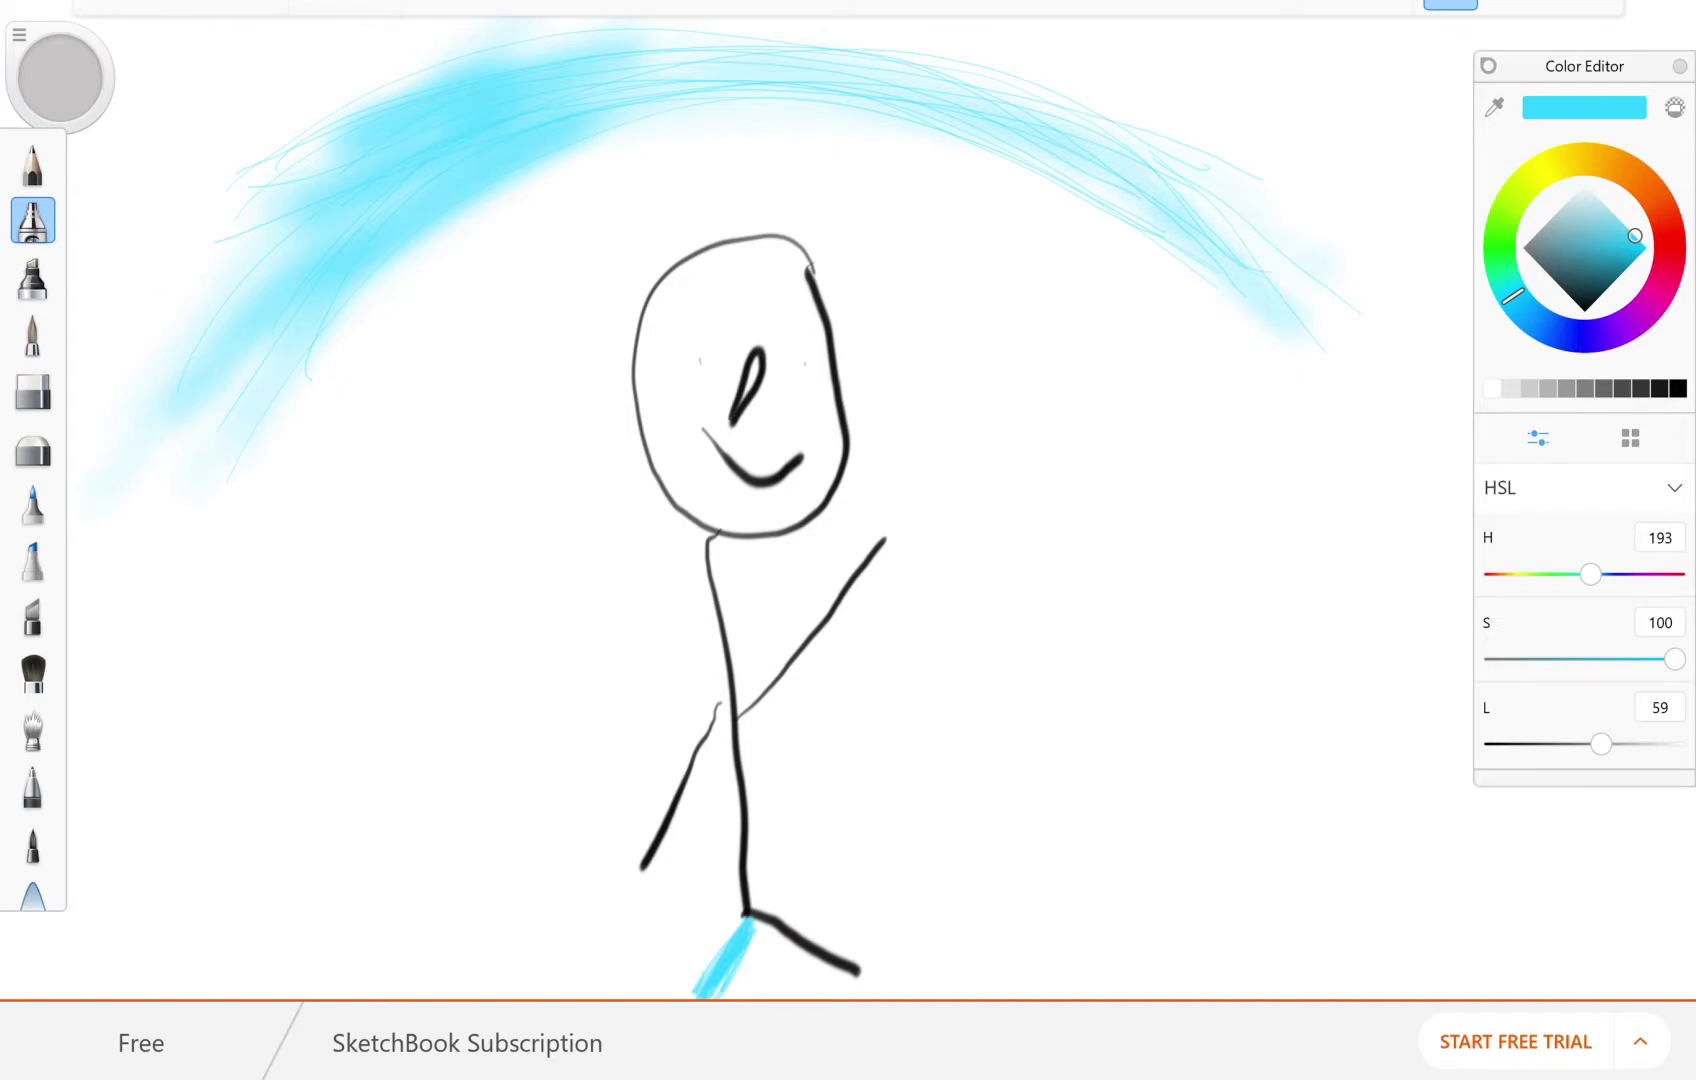
pyautogui.moveTo(1282, 325); pyautogui.dragTo(1299, 348)
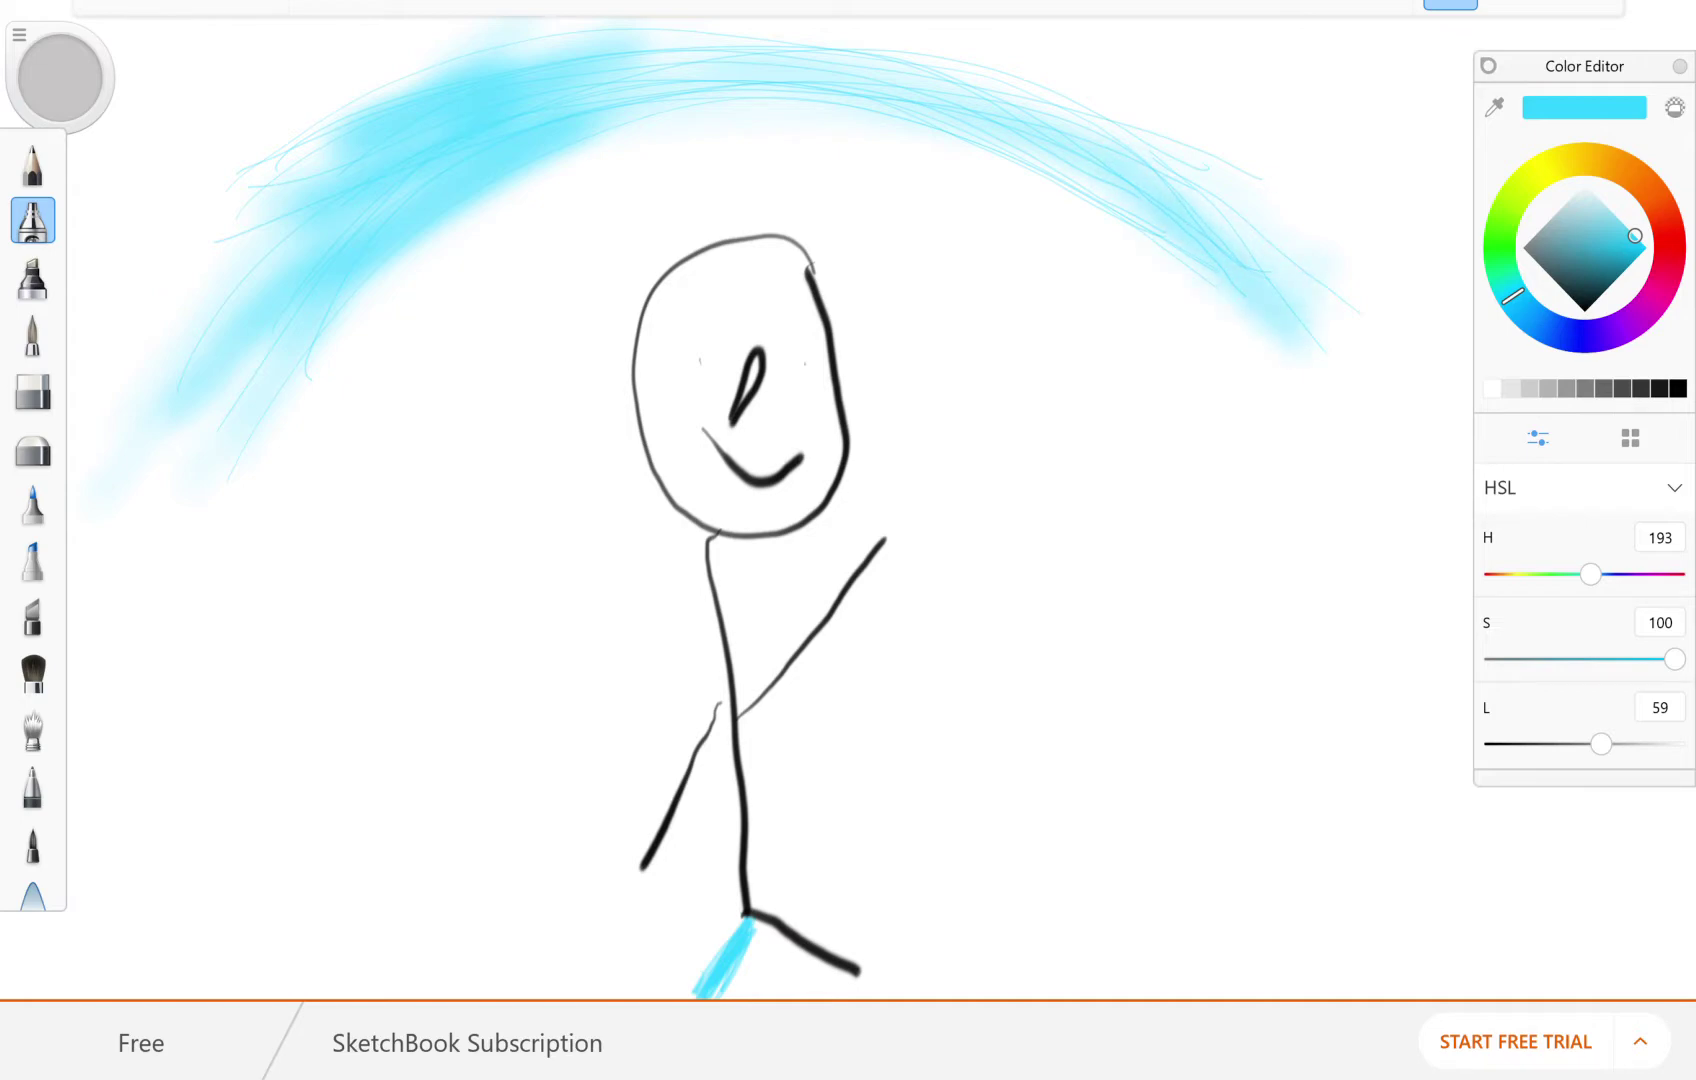
# - Choose the solid paintbrush and set the colour to red (HSL 1, 100, 59)
pyautogui.click(33, 334)
pyautogui.moveTo(1512, 296)
pyautogui.mouseDown()
pyautogui.moveTo(1645, 311)
pyautogui.moveTo(1672, 246)
pyautogui.mouseUp()
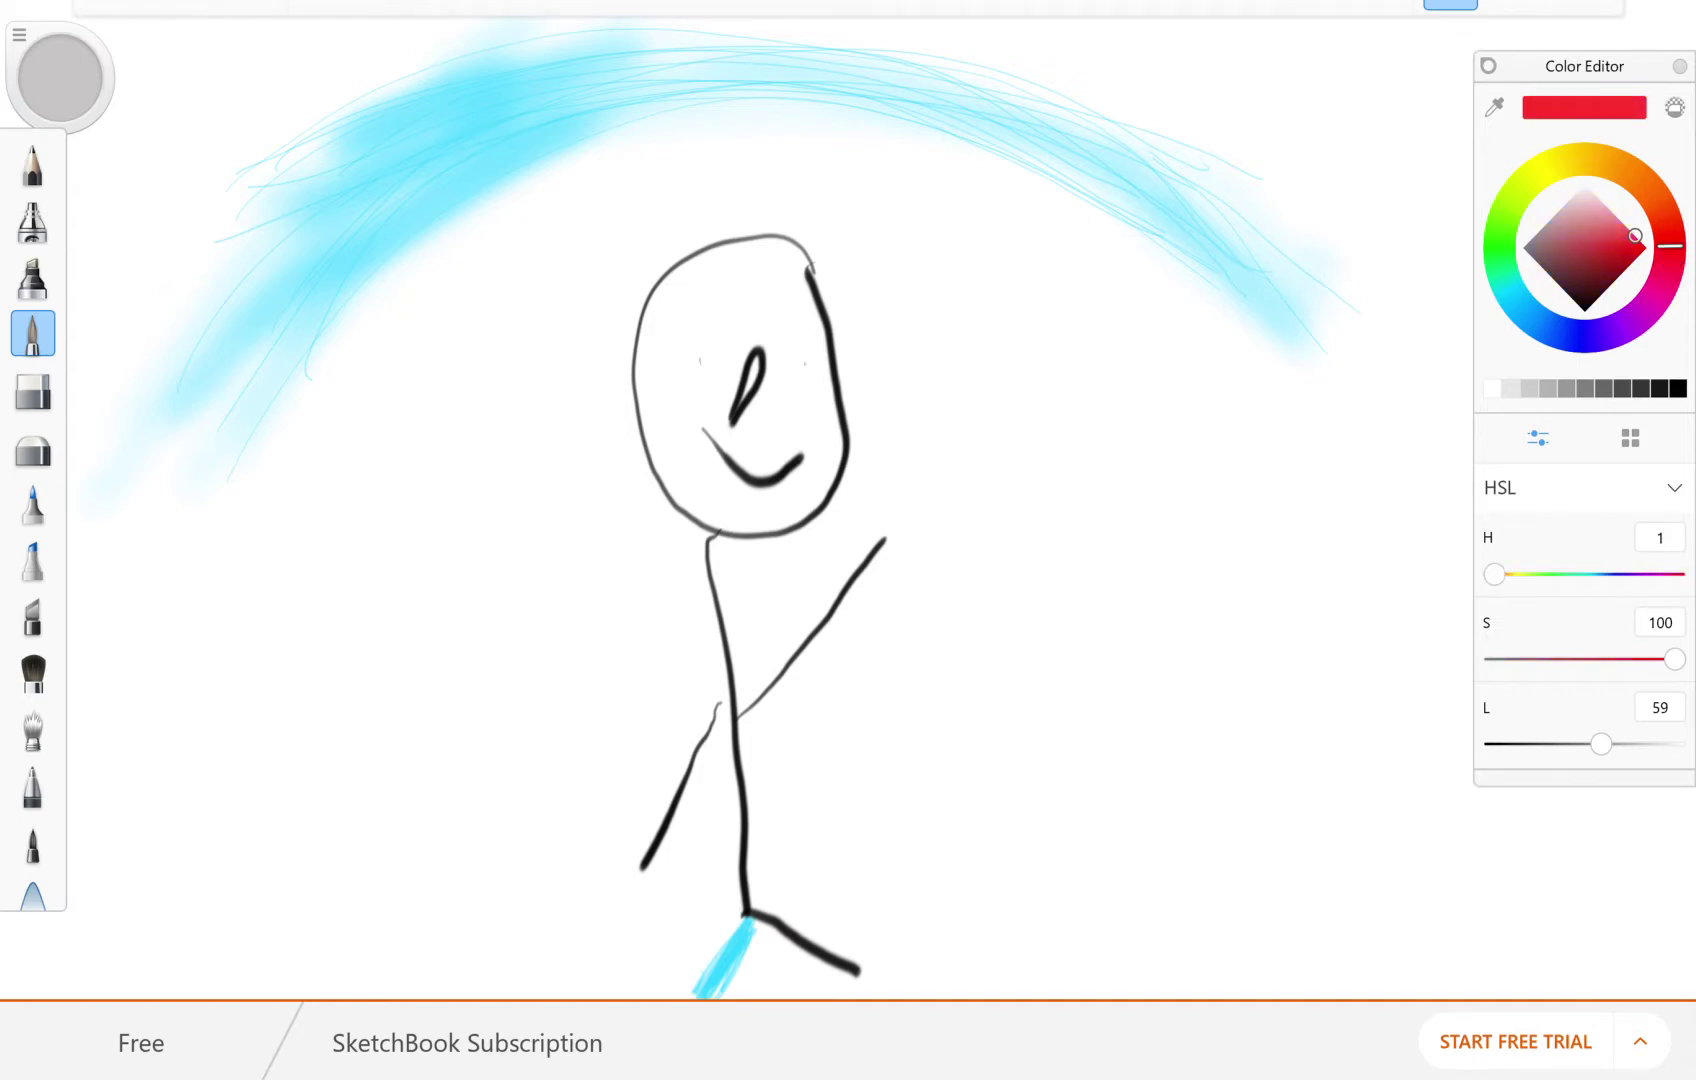
pyautogui.moveTo(220, 368); pyautogui.dragTo(455, 190)
pyautogui.moveTo(300, 325); pyautogui.dragTo(592, 80)
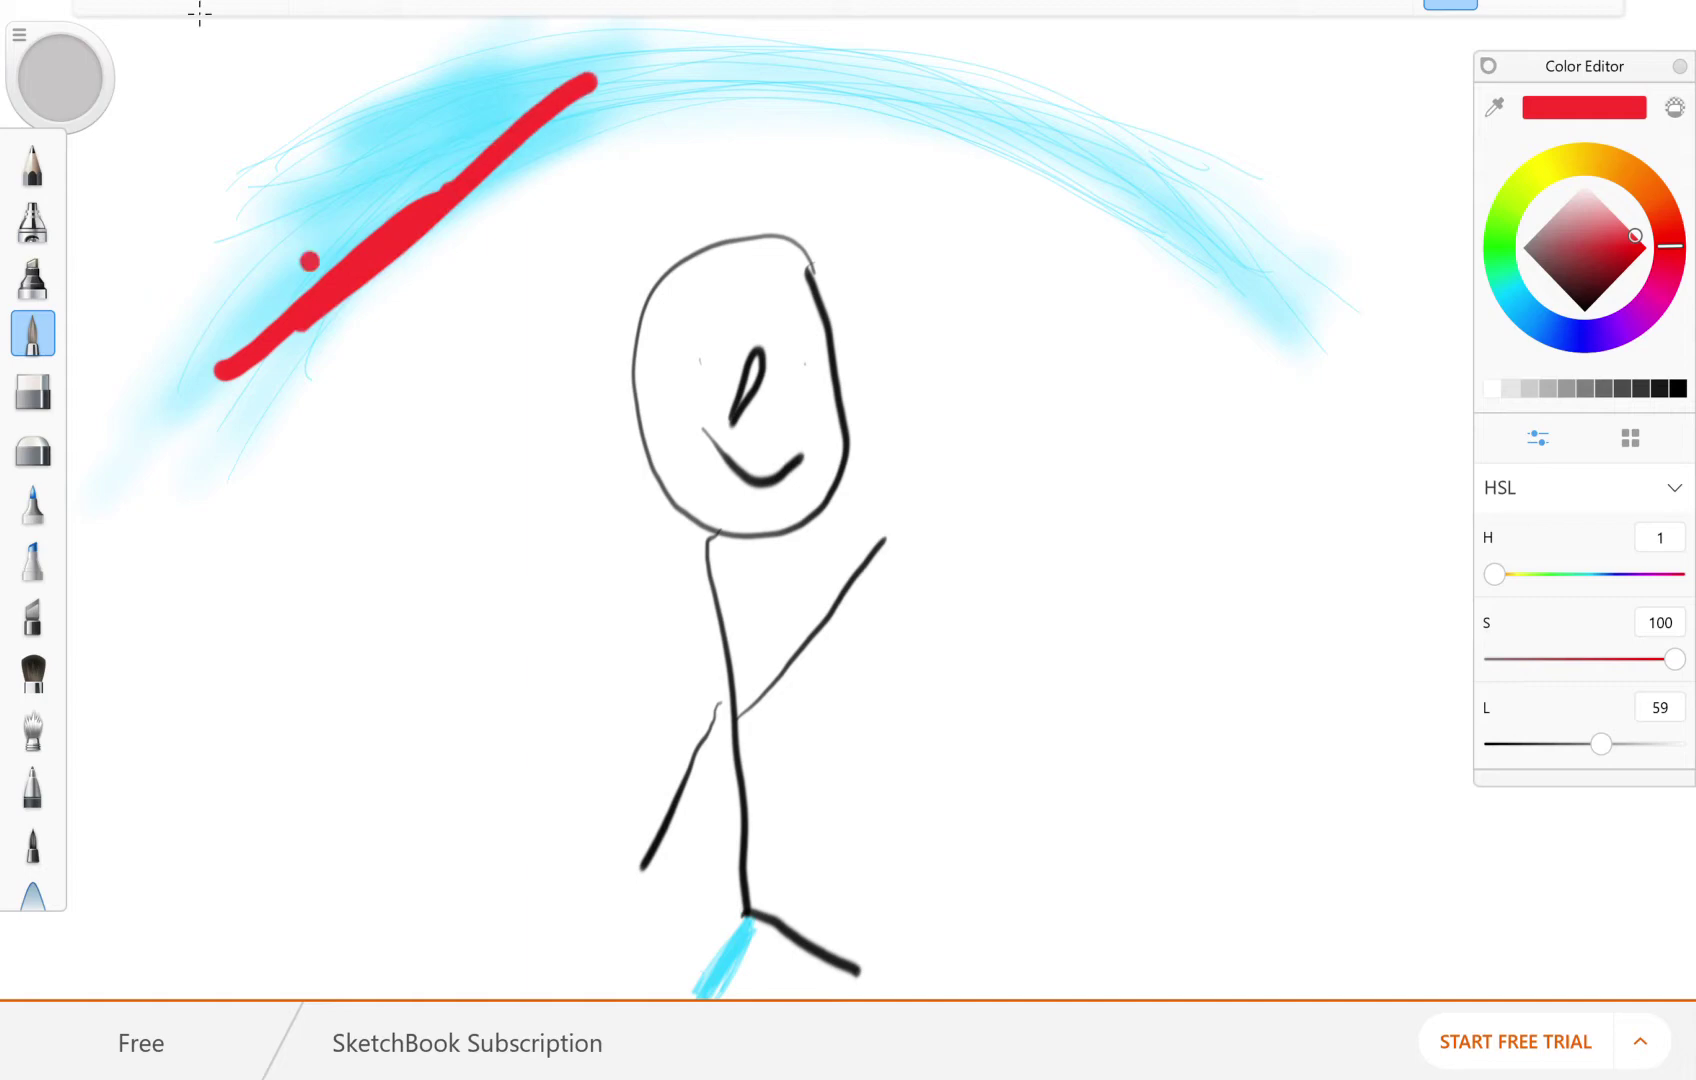
pyautogui.moveTo(372, 234); pyautogui.dragTo(720, 88)
pyautogui.moveTo(595, 126); pyautogui.dragTo(812, 96)
pyautogui.hotkey('ctrl', 'z')
pyautogui.hotkey('ctrl', 'z')
pyautogui.hotkey('ctrl', 'z')
pyautogui.hotkey('ctrl', 'z')
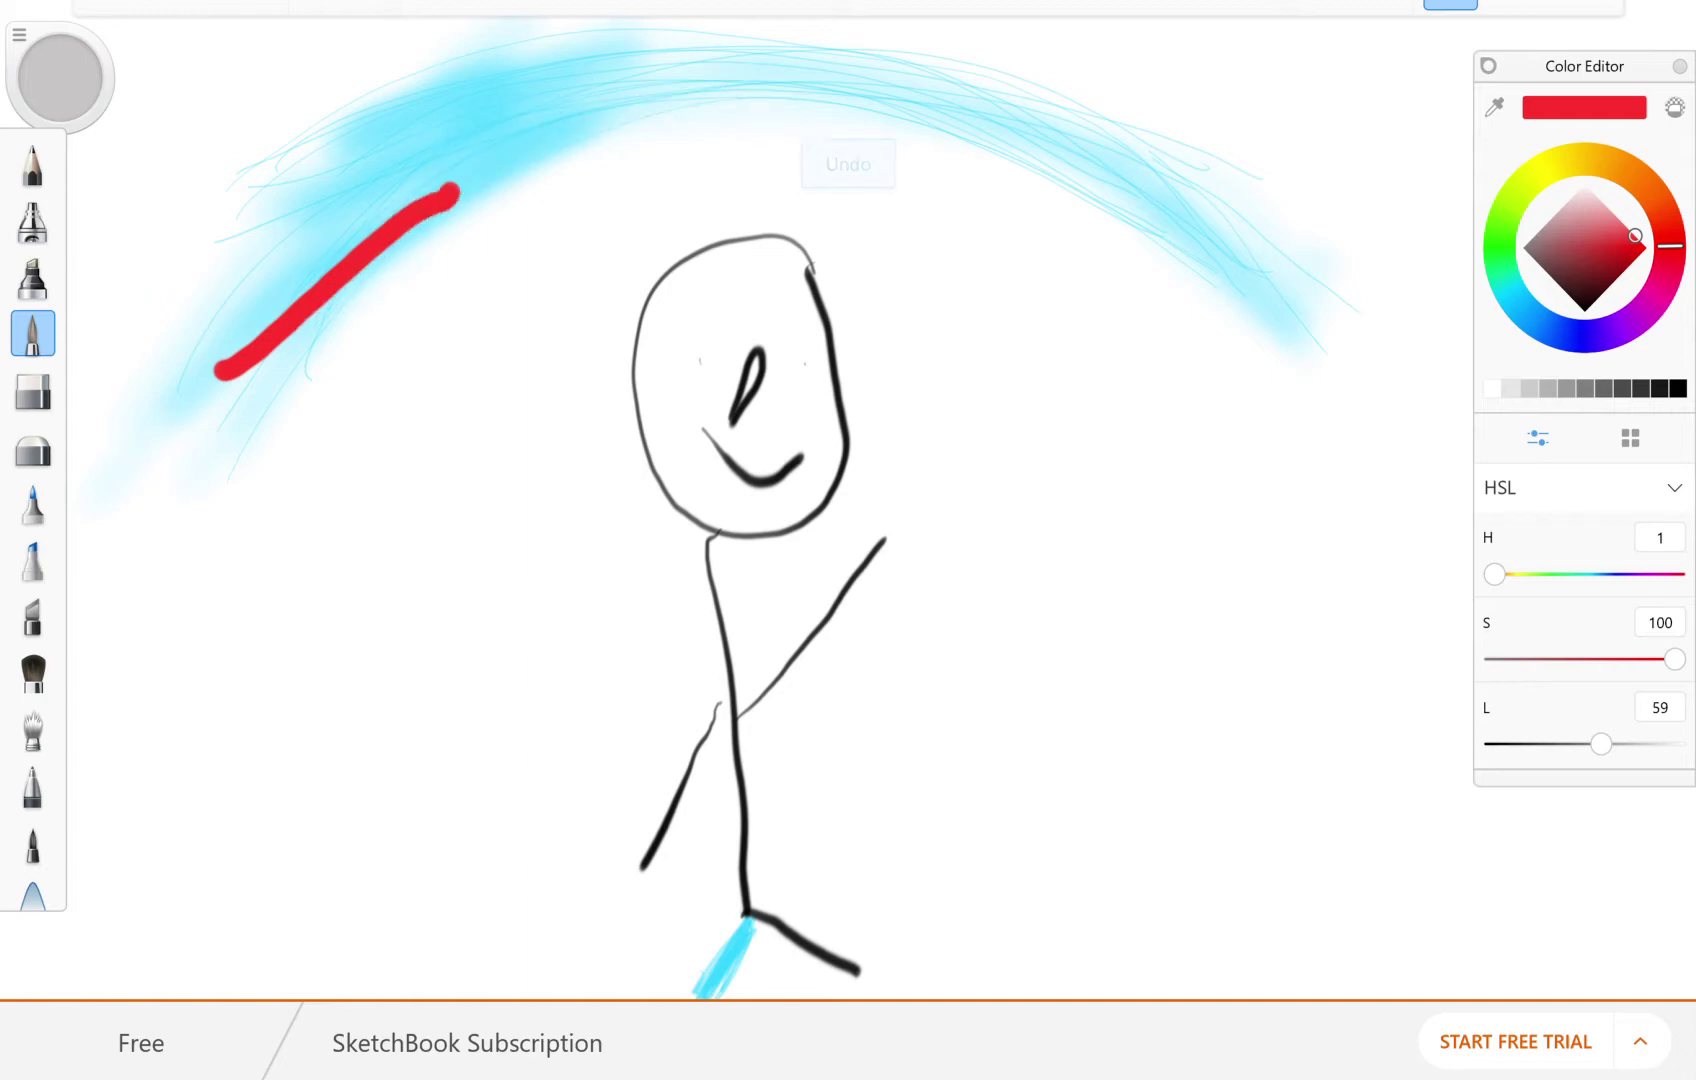
pyautogui.hotkey('ctrl', 'z')
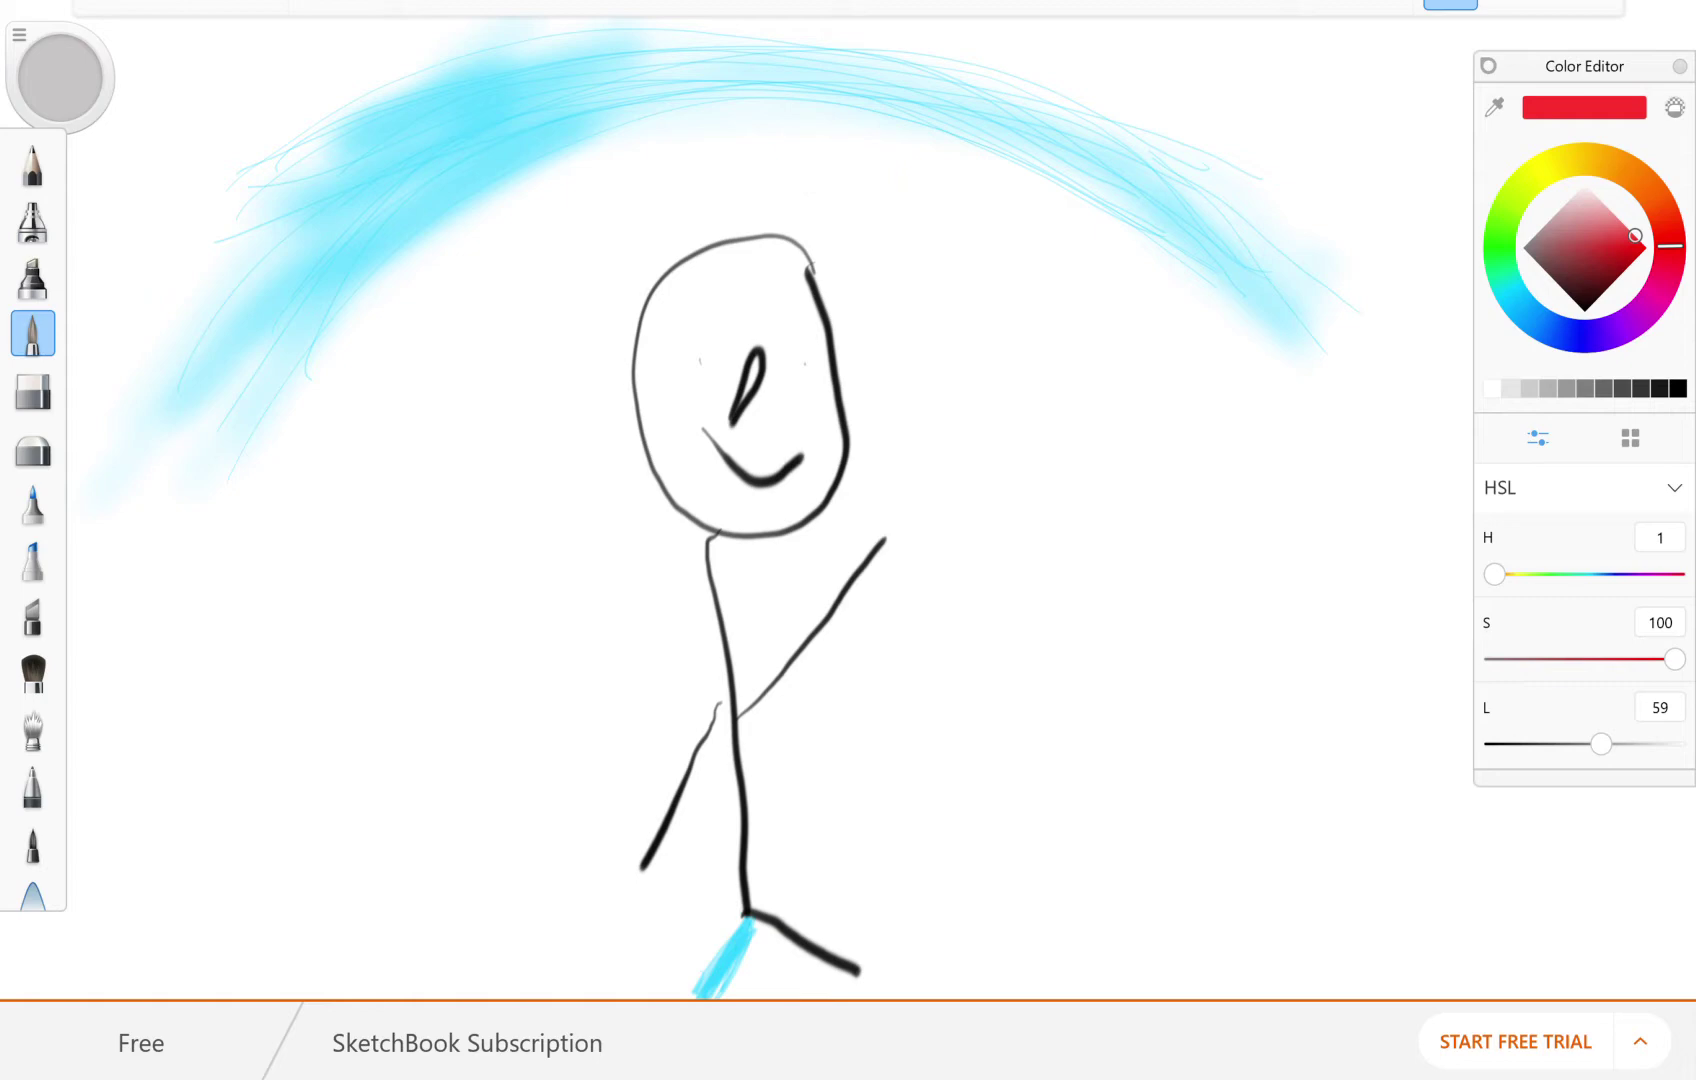
pyautogui.click(32, 220)
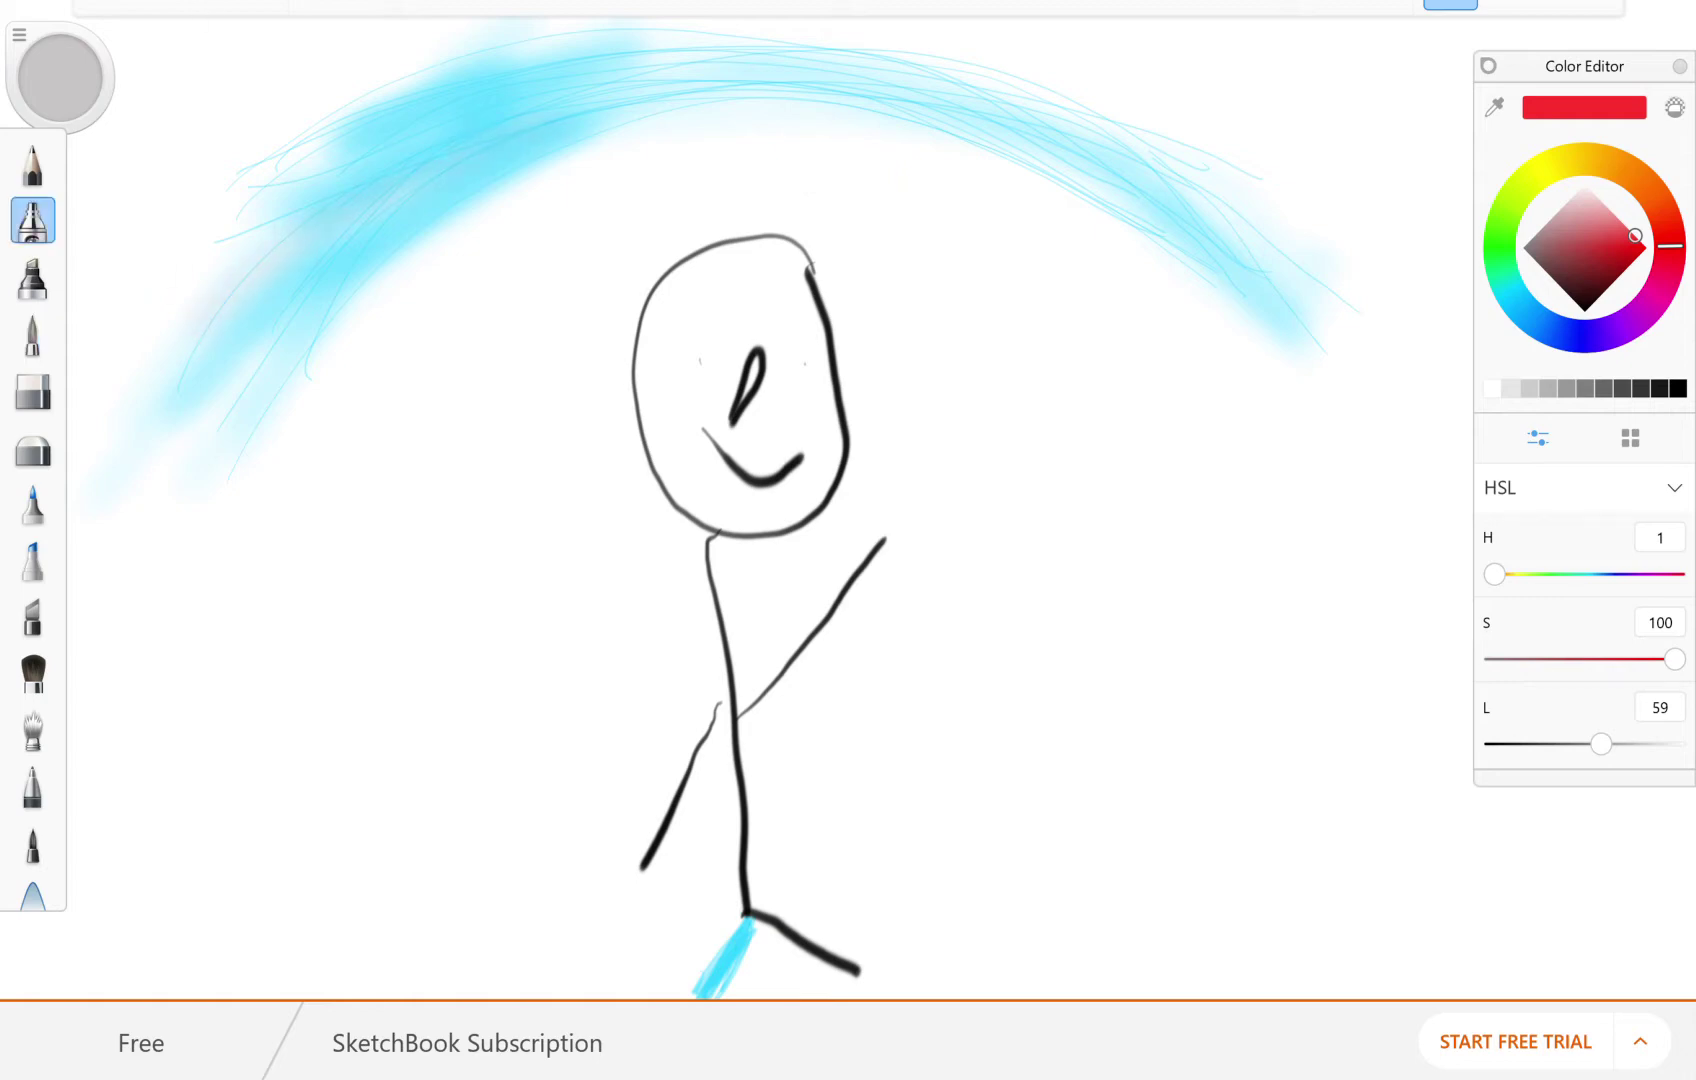
pyautogui.moveTo(1220, 300)
pyautogui.mouseDown()
pyautogui.moveTo(940, 172)
pyautogui.moveTo(590, 150)
pyautogui.moveTo(285, 400)
pyautogui.moveTo(195, 580)
pyautogui.mouseUp()
pyautogui.moveTo(640, 115)
pyautogui.mouseDown()
pyautogui.moveTo(260, 445)
pyautogui.moveTo(305, 385)
pyautogui.moveTo(275, 420)
pyautogui.mouseUp()
pyautogui.moveTo(360, 318); pyautogui.dragTo(238, 425)
pyautogui.hotkey('ctrl', 'z')
# - Draw a red arc along the lower edge of the blue band with the translucent marker, doubling up its right half
pyautogui.click(33, 278)
pyautogui.moveTo(210, 468)
pyautogui.mouseDown()
pyautogui.moveTo(246, 461)
pyautogui.moveTo(477, 204)
pyautogui.moveTo(604, 132)
pyautogui.moveTo(792, 116)
pyautogui.moveTo(1092, 240)
pyautogui.moveTo(1388, 462)
pyautogui.mouseUp()
pyautogui.moveTo(722, 90)
pyautogui.mouseDown()
pyautogui.moveTo(828, 109)
pyautogui.moveTo(957, 161)
pyautogui.moveTo(1170, 270)
pyautogui.moveTo(1356, 408)
pyautogui.mouseUp()
pyautogui.moveTo(968, 160)
pyautogui.mouseDown()
pyautogui.moveTo(945, 180)
pyautogui.moveTo(1035, 218)
pyautogui.moveTo(915, 150)
pyautogui.moveTo(1015, 188)
pyautogui.moveTo(975, 168)
pyautogui.moveTo(992, 175)
pyautogui.mouseUp()
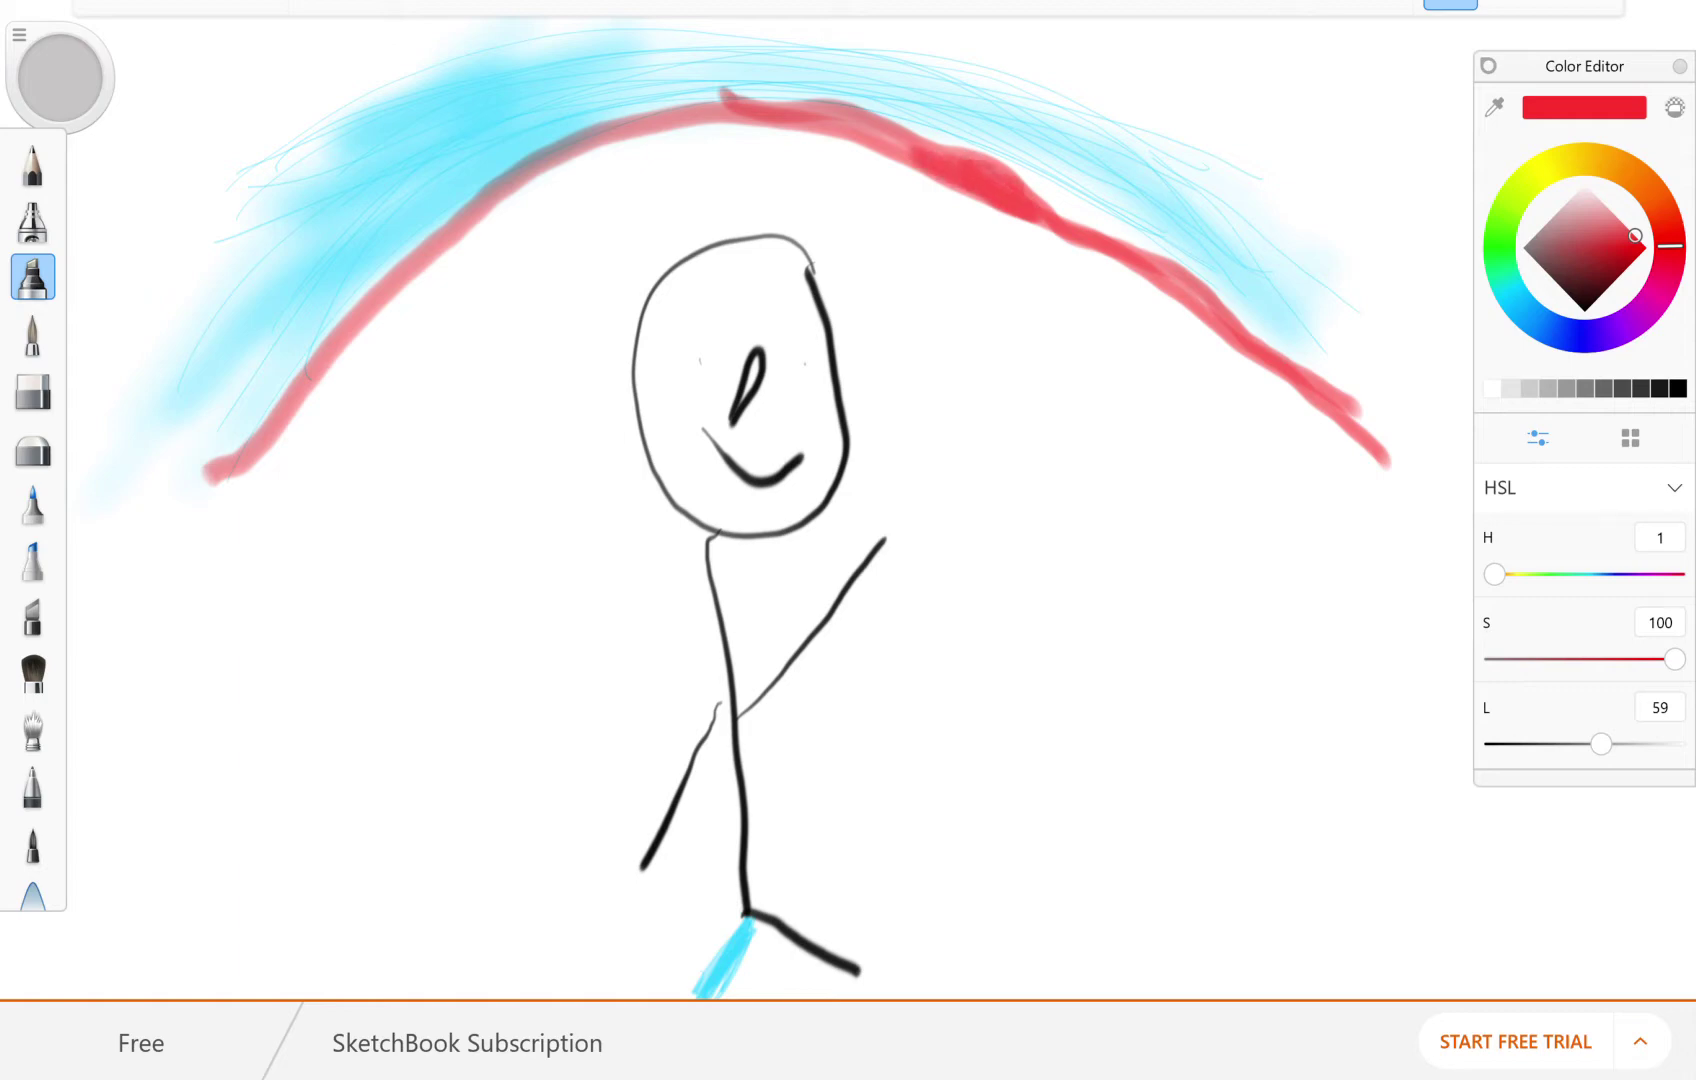
# - Paint a green (HSL 116, 100, 59) arc of overlapping translucent strokes just below the red arc
pyautogui.scroll(-3, 33, 520)
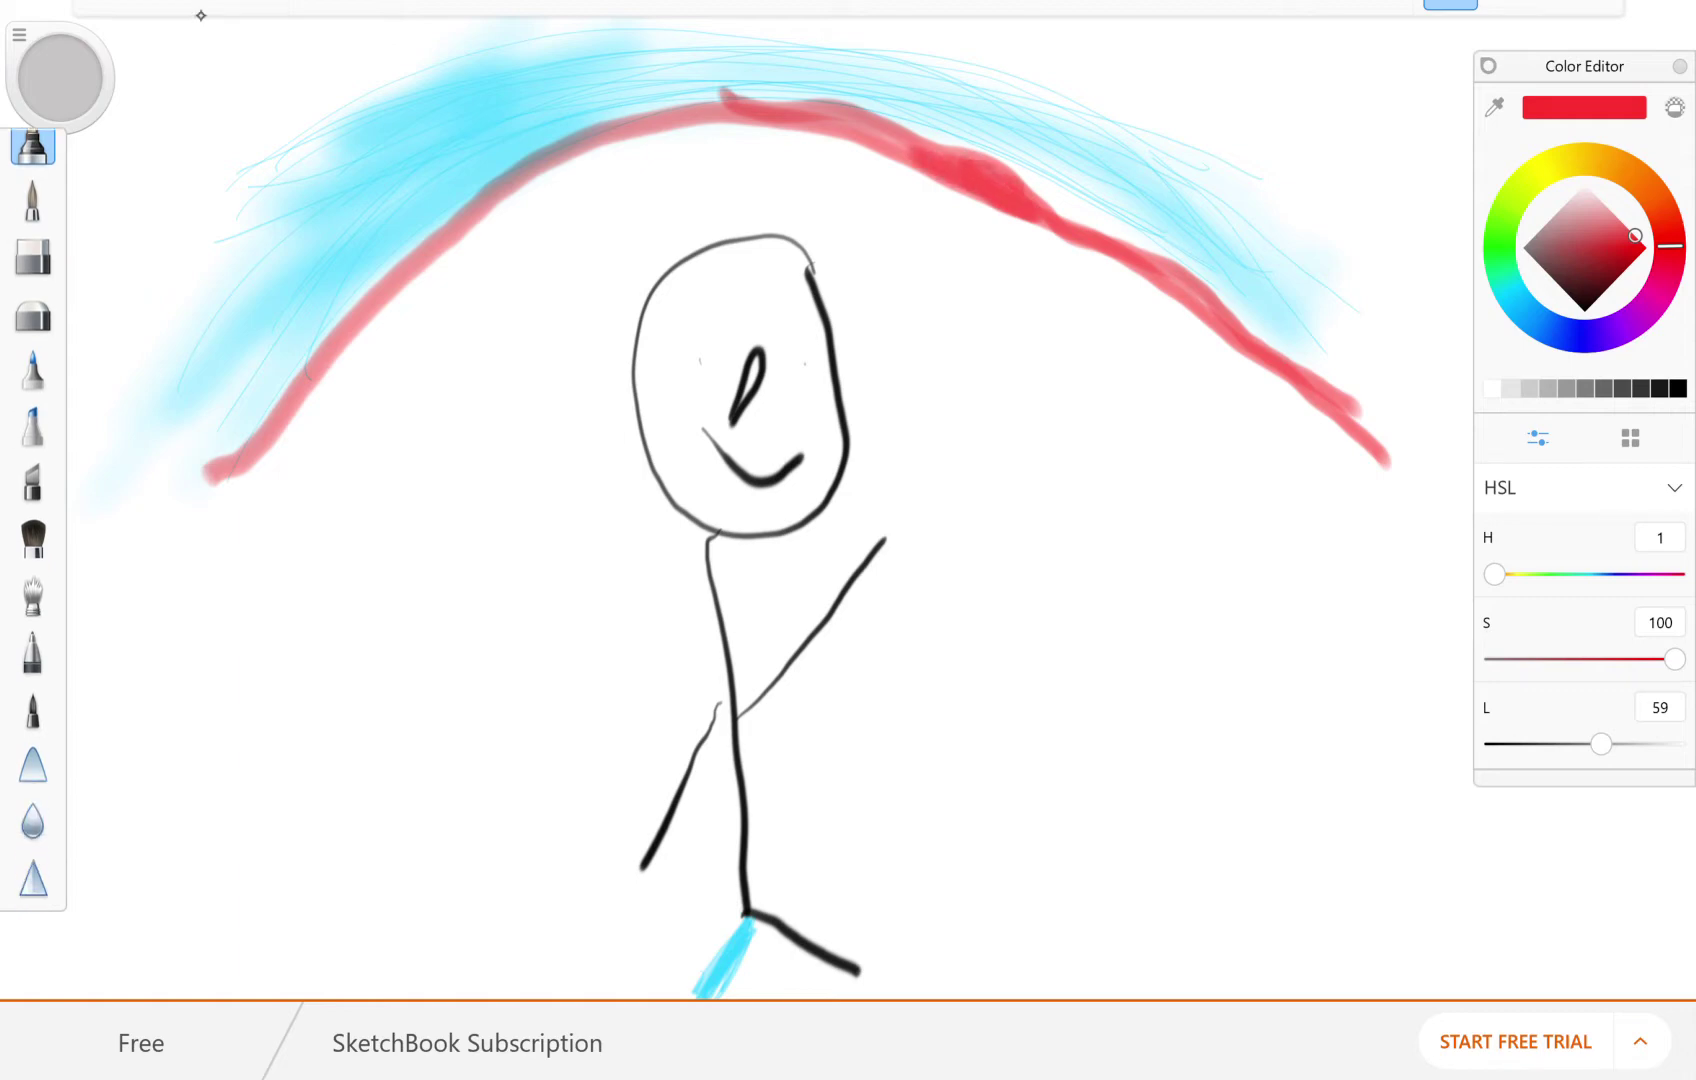
pyautogui.click(33, 708)
pyautogui.moveTo(1508, 290); pyautogui.dragTo(1498, 246)
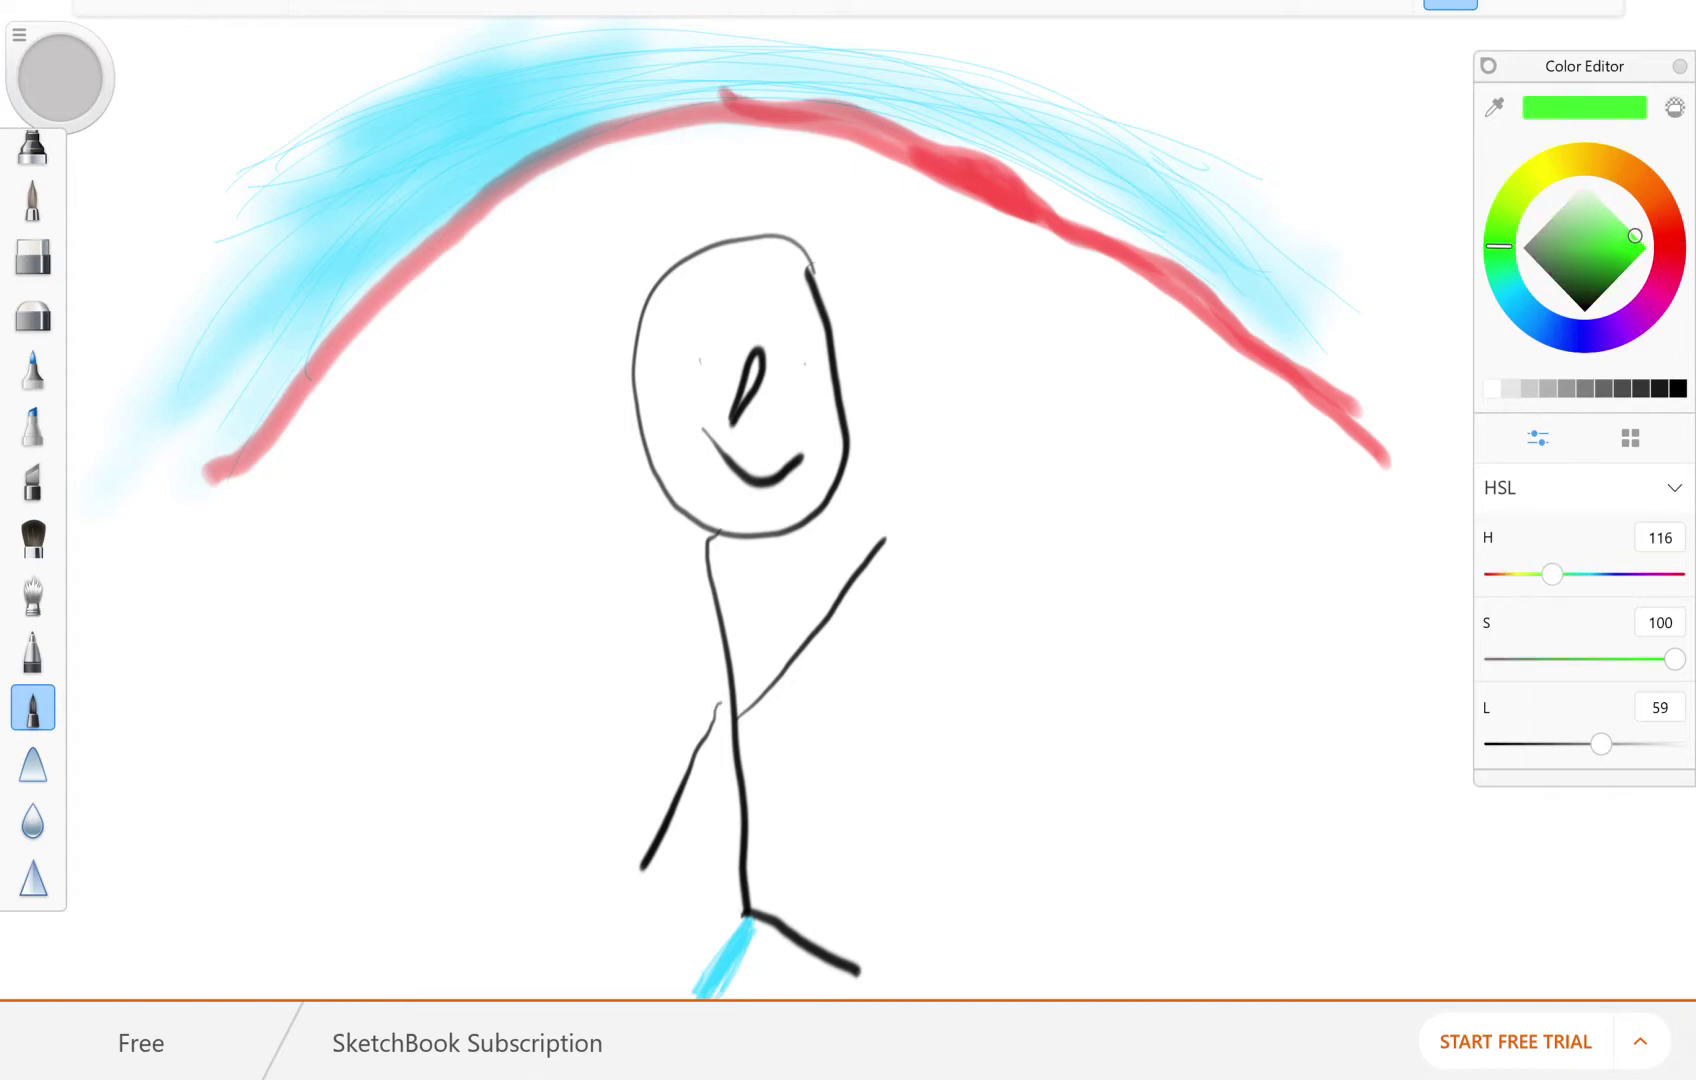
pyautogui.moveTo(204, 745)
pyautogui.mouseDown()
pyautogui.moveTo(220, 846)
pyautogui.moveTo(231, 730)
pyautogui.moveTo(168, 937)
pyautogui.moveTo(310, 500)
pyautogui.moveTo(386, 394)
pyautogui.moveTo(335, 376)
pyautogui.mouseUp()
pyautogui.moveTo(120, 790)
pyautogui.mouseDown()
pyautogui.moveTo(455, 232)
pyautogui.moveTo(605, 160)
pyautogui.moveTo(700, 142)
pyautogui.moveTo(715, 170)
pyautogui.moveTo(689, 175)
pyautogui.moveTo(880, 195)
pyautogui.moveTo(1005, 246)
pyautogui.mouseUp()
pyautogui.hotkey('ctrl', 'z')
pyautogui.moveTo(195, 718)
pyautogui.mouseDown()
pyautogui.moveTo(272, 508)
pyautogui.moveTo(684, 160)
pyautogui.moveTo(1087, 265)
pyautogui.moveTo(1415, 478)
pyautogui.mouseUp()
pyautogui.moveTo(219, 565)
pyautogui.mouseDown()
pyautogui.moveTo(265, 487)
pyautogui.moveTo(616, 158)
pyautogui.mouseUp()
pyautogui.moveTo(276, 500)
pyautogui.mouseDown()
pyautogui.moveTo(575, 213)
pyautogui.moveTo(712, 135)
pyautogui.mouseUp()
pyautogui.moveTo(448, 292)
pyautogui.mouseDown()
pyautogui.moveTo(790, 128)
pyautogui.moveTo(1036, 213)
pyautogui.moveTo(1155, 289)
pyautogui.mouseUp()
pyautogui.moveTo(708, 150)
pyautogui.mouseDown()
pyautogui.moveTo(822, 155)
pyautogui.moveTo(738, 135)
pyautogui.mouseUp()
# - Draw a thin pen arc in magenta (HSL 310, 100, 59) just below the green arc
pyautogui.click(33, 764)
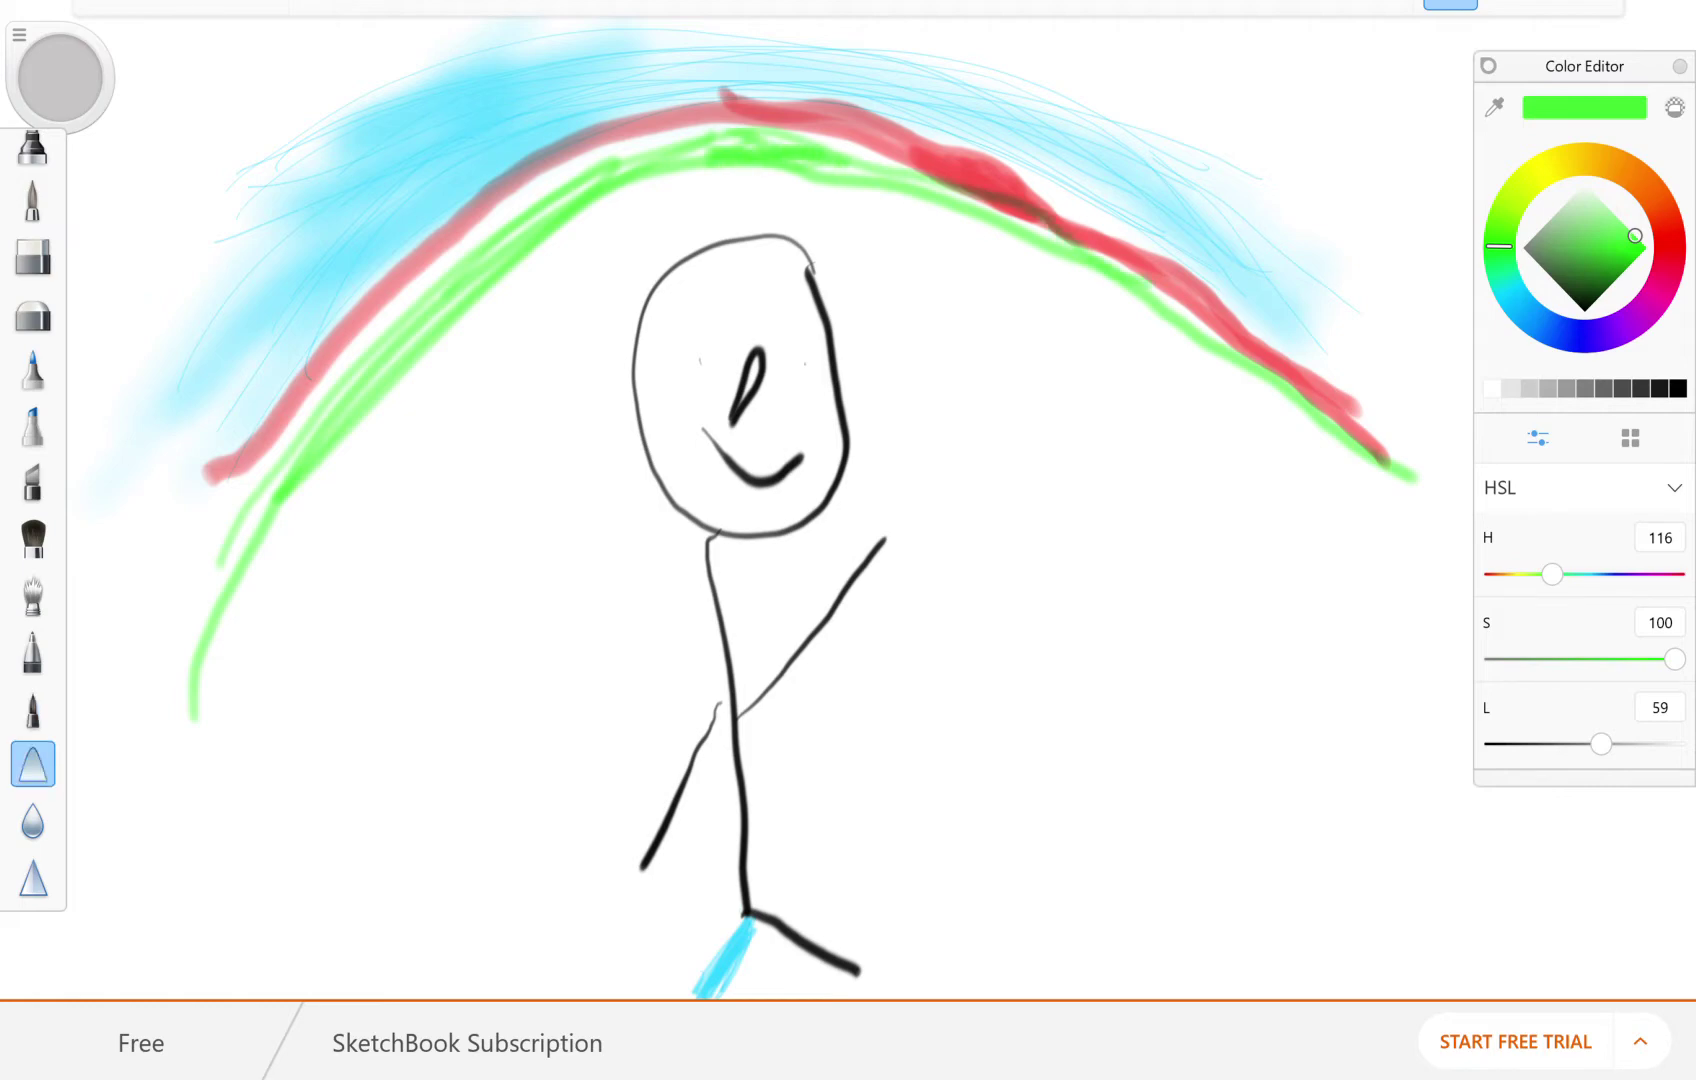
pyautogui.click(1652, 302)
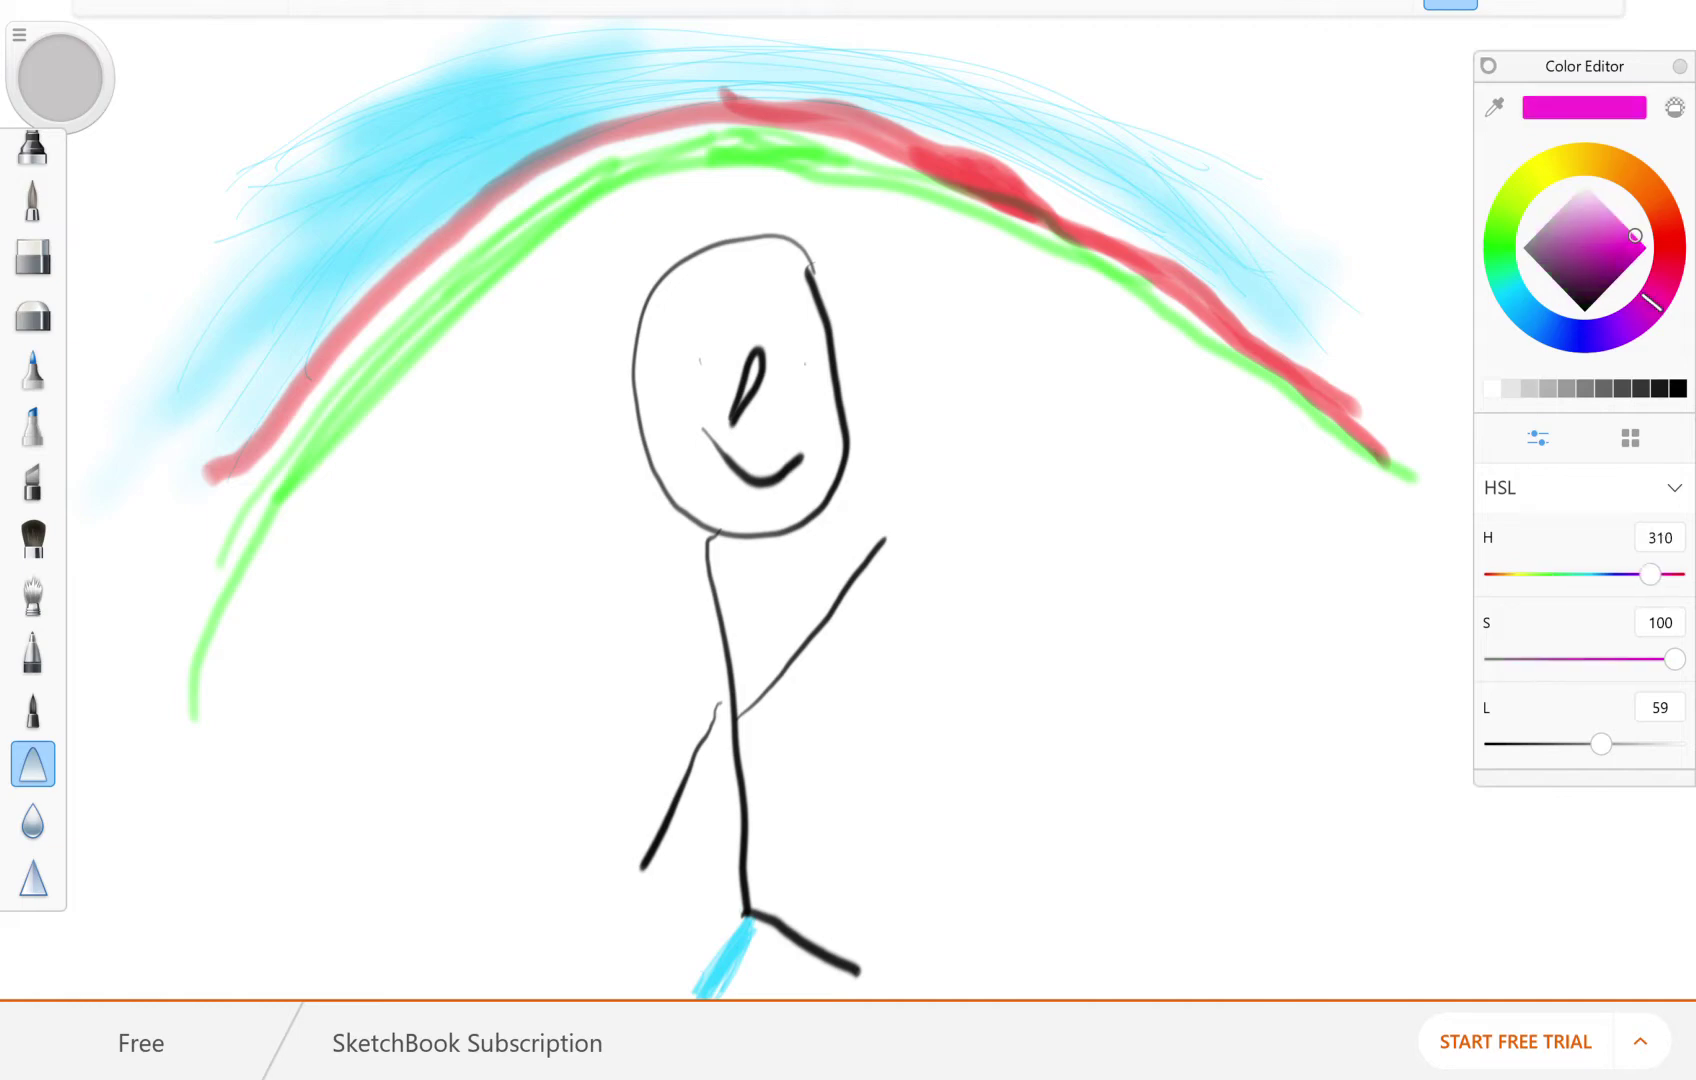
pyautogui.click(33, 651)
pyautogui.moveTo(222, 676)
pyautogui.mouseDown()
pyautogui.moveTo(405, 371)
pyautogui.moveTo(766, 183)
pyautogui.moveTo(1065, 284)
pyautogui.moveTo(1253, 379)
pyautogui.moveTo(1320, 458)
pyautogui.mouseUp()
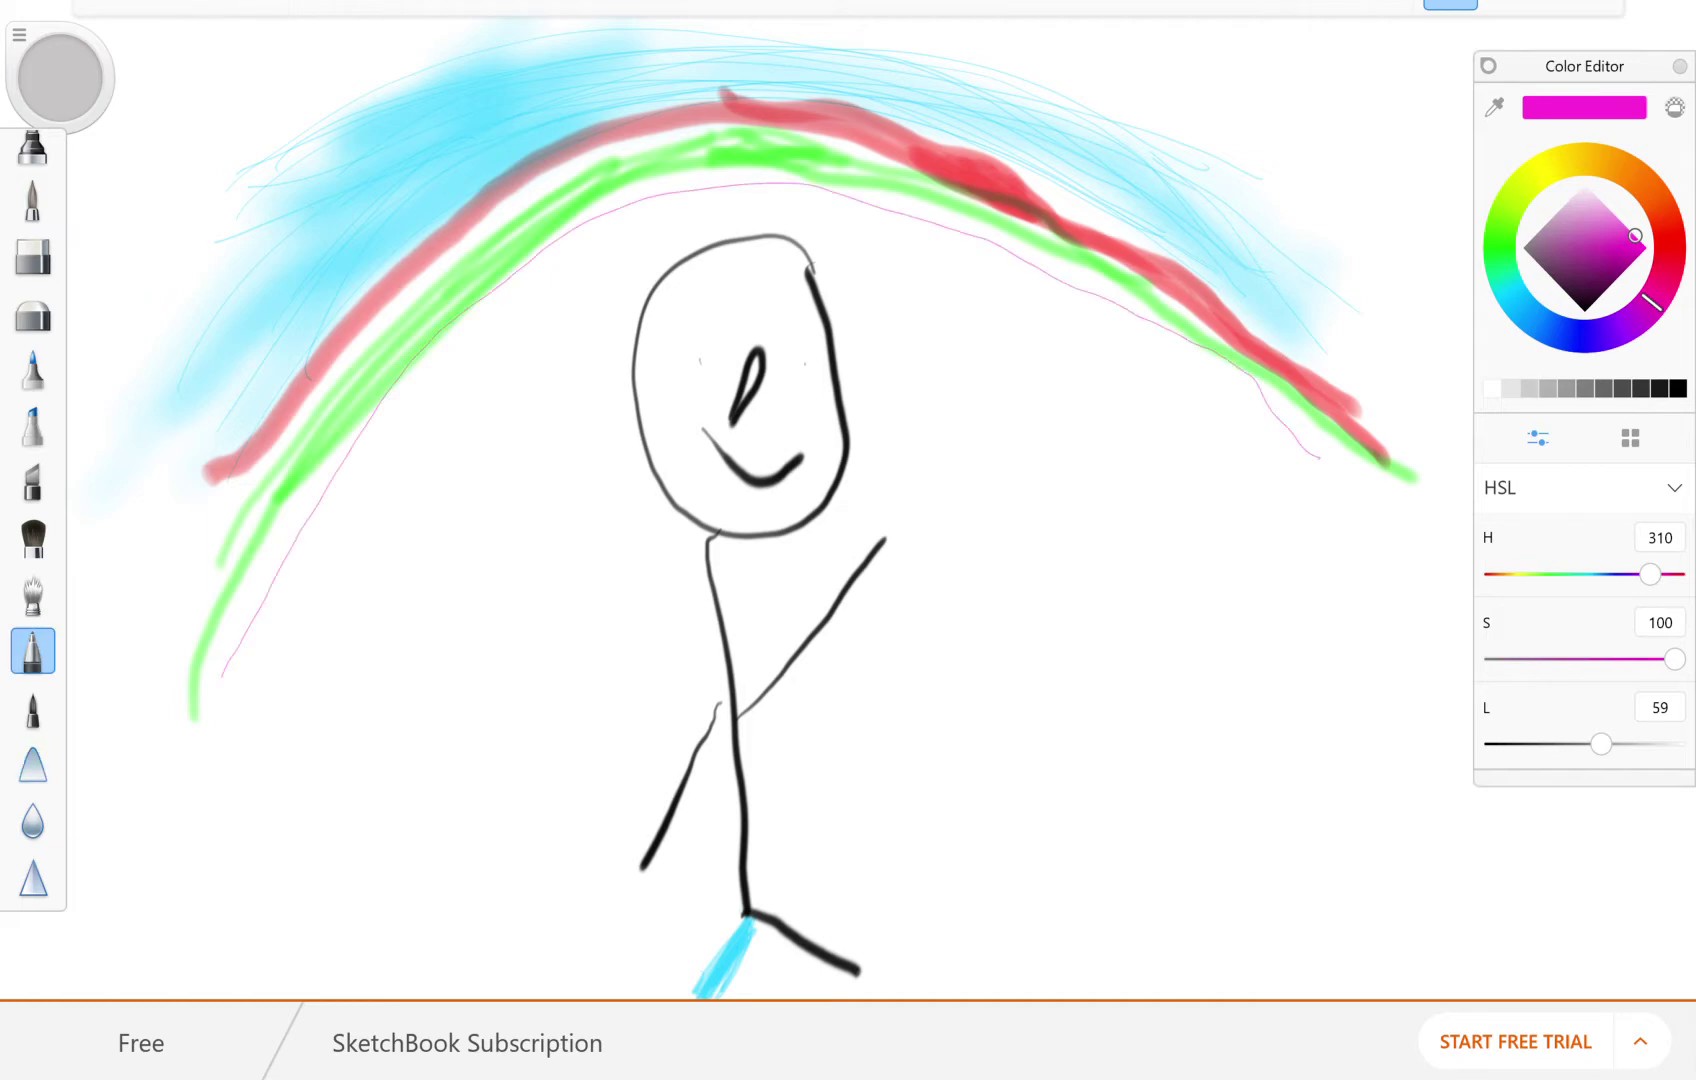
# - Paint a thick magenta arc along the thin magenta line with the solid paintbrush
pyautogui.click(33, 256)
pyautogui.click(33, 199)
pyautogui.moveTo(208, 757); pyautogui.dragTo(415, 400)
pyautogui.moveTo(585, 235)
pyautogui.mouseDown()
pyautogui.moveTo(688, 195)
pyautogui.moveTo(824, 207)
pyautogui.moveTo(1230, 363)
pyautogui.moveTo(1340, 458)
pyautogui.moveTo(1258, 398)
pyautogui.mouseUp()
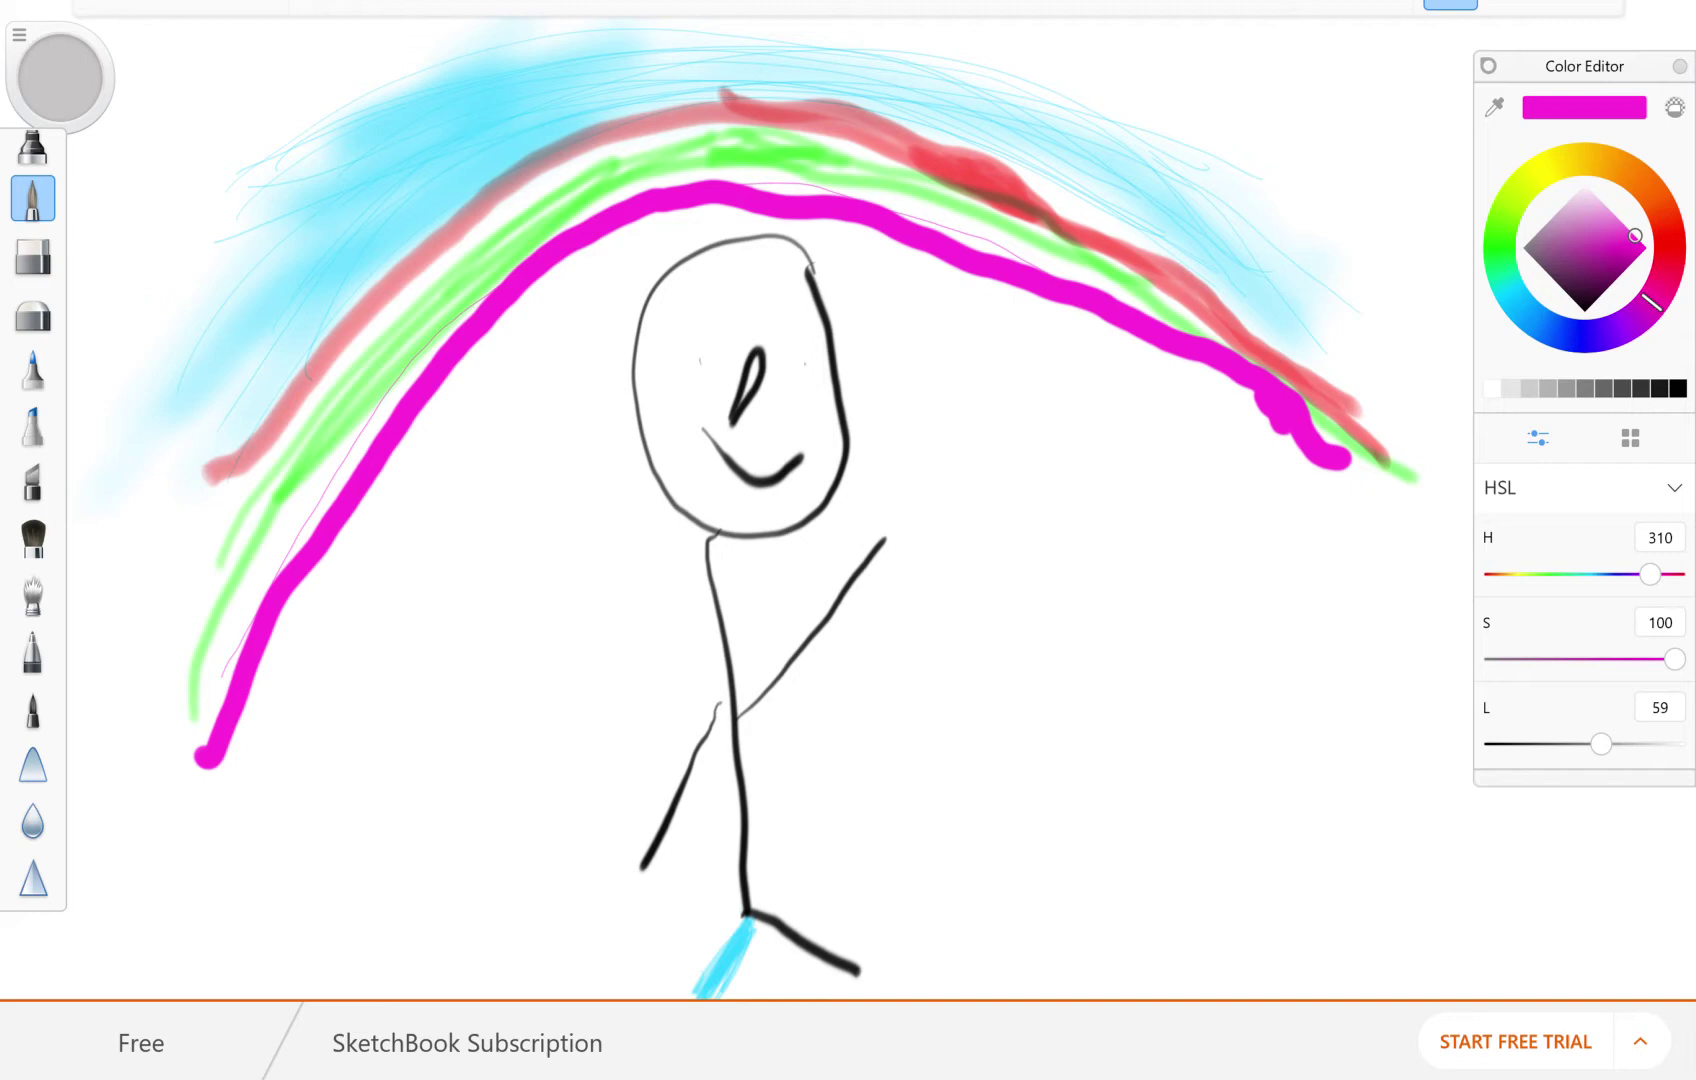
# - Try painting an orange (HSL 22, 100, 59) arc below the magenta one with different brushes, and undo the strokes
pyautogui.moveTo(1652, 302)
pyautogui.mouseDown()
pyautogui.moveTo(1673, 253)
pyautogui.moveTo(1660, 205)
pyautogui.mouseUp()
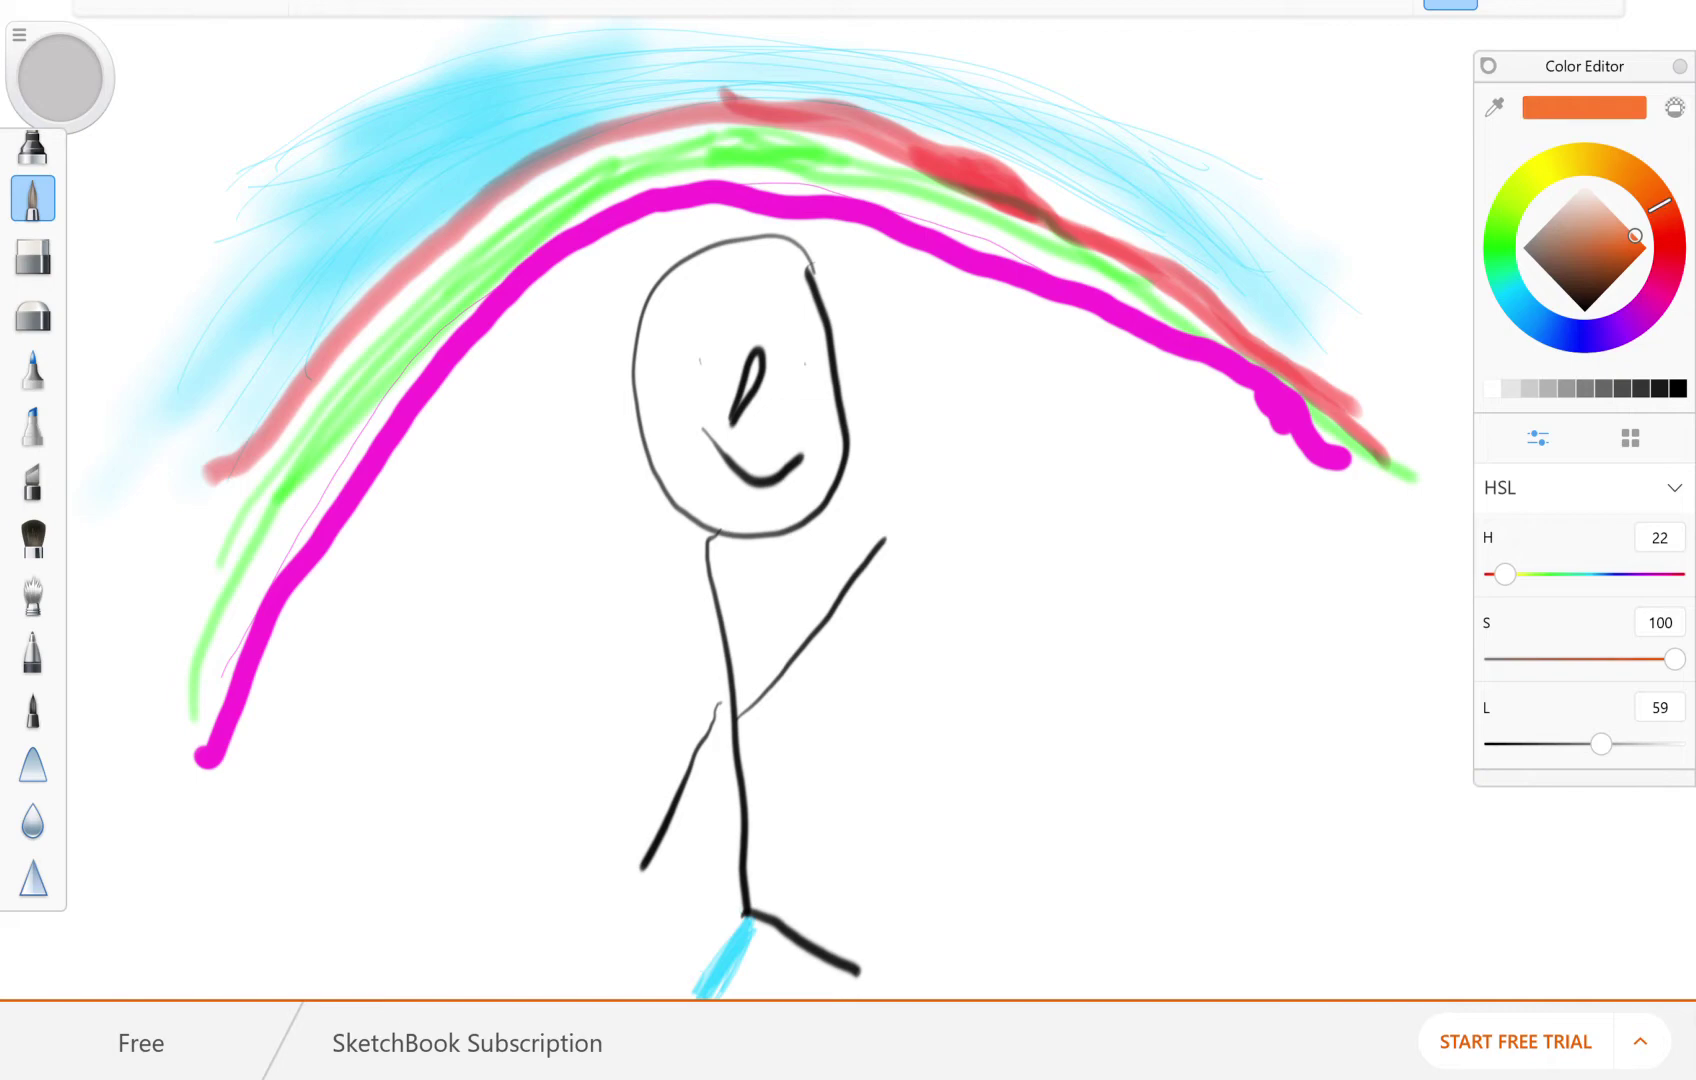
pyautogui.click(33, 147)
pyautogui.moveTo(252, 762)
pyautogui.mouseDown()
pyautogui.moveTo(388, 463)
pyautogui.moveTo(625, 255)
pyautogui.moveTo(718, 230)
pyautogui.moveTo(889, 264)
pyautogui.moveTo(1161, 370)
pyautogui.moveTo(1362, 487)
pyautogui.mouseUp()
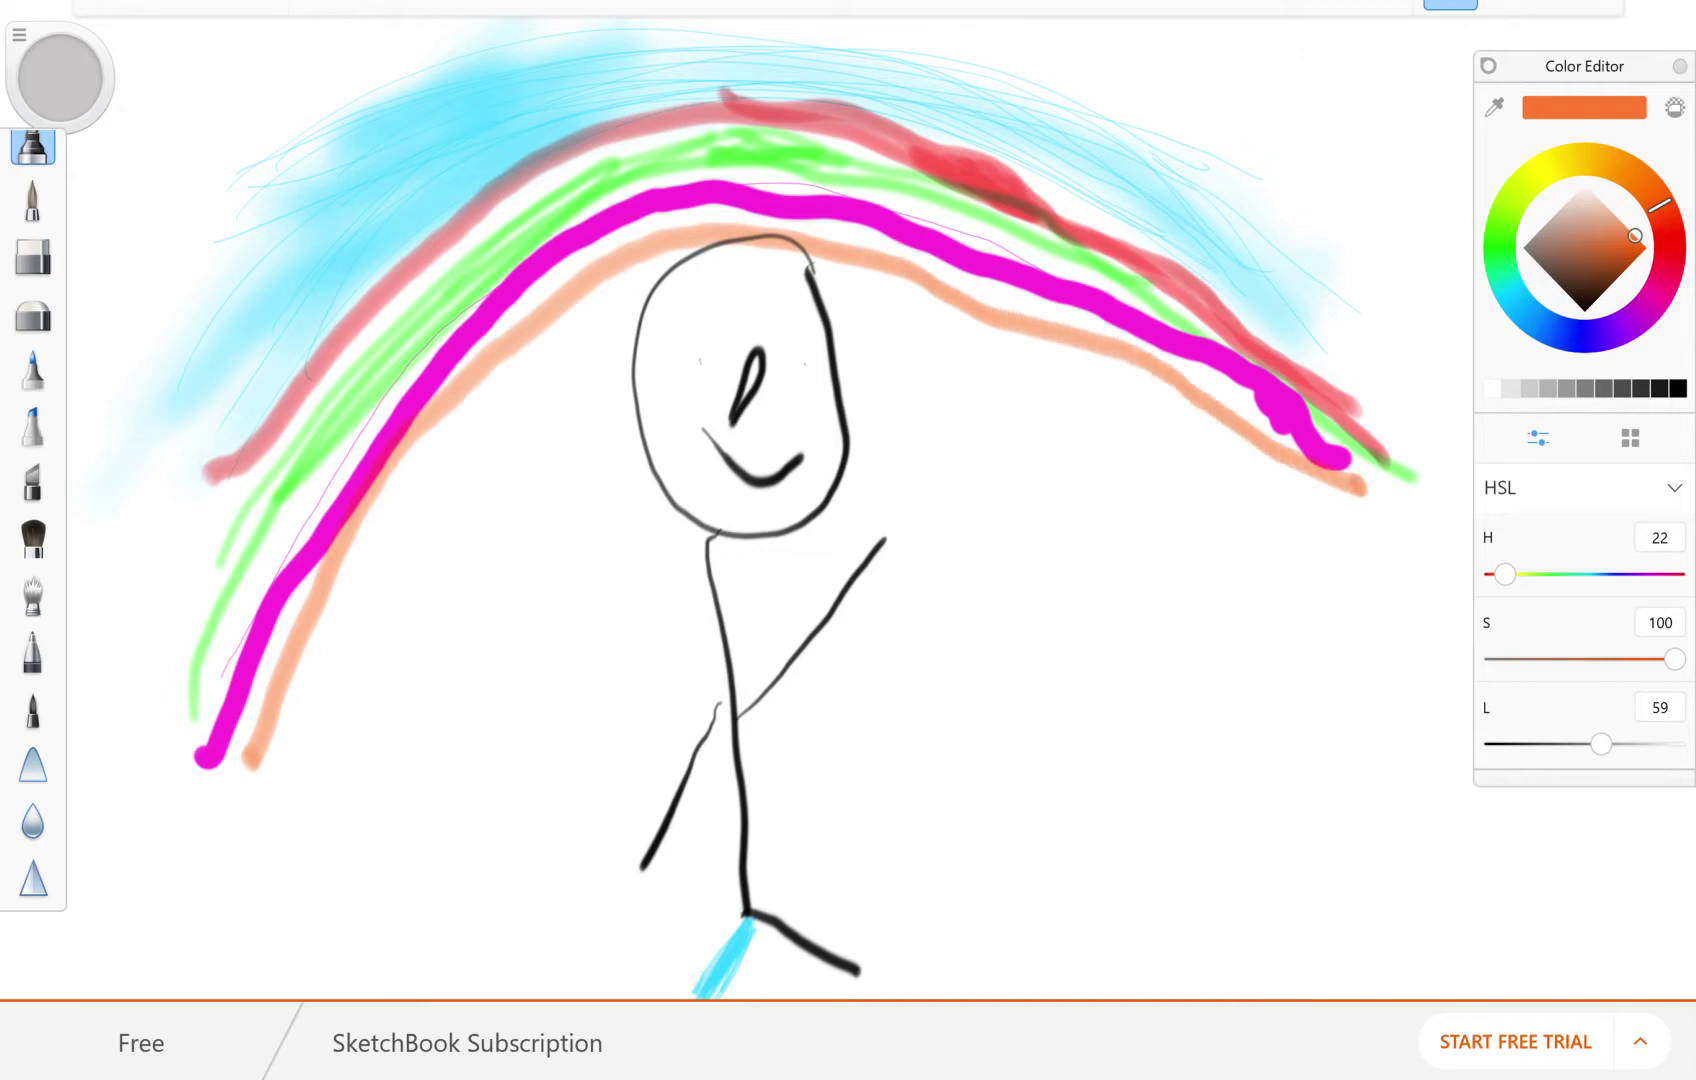
pyautogui.click(33, 482)
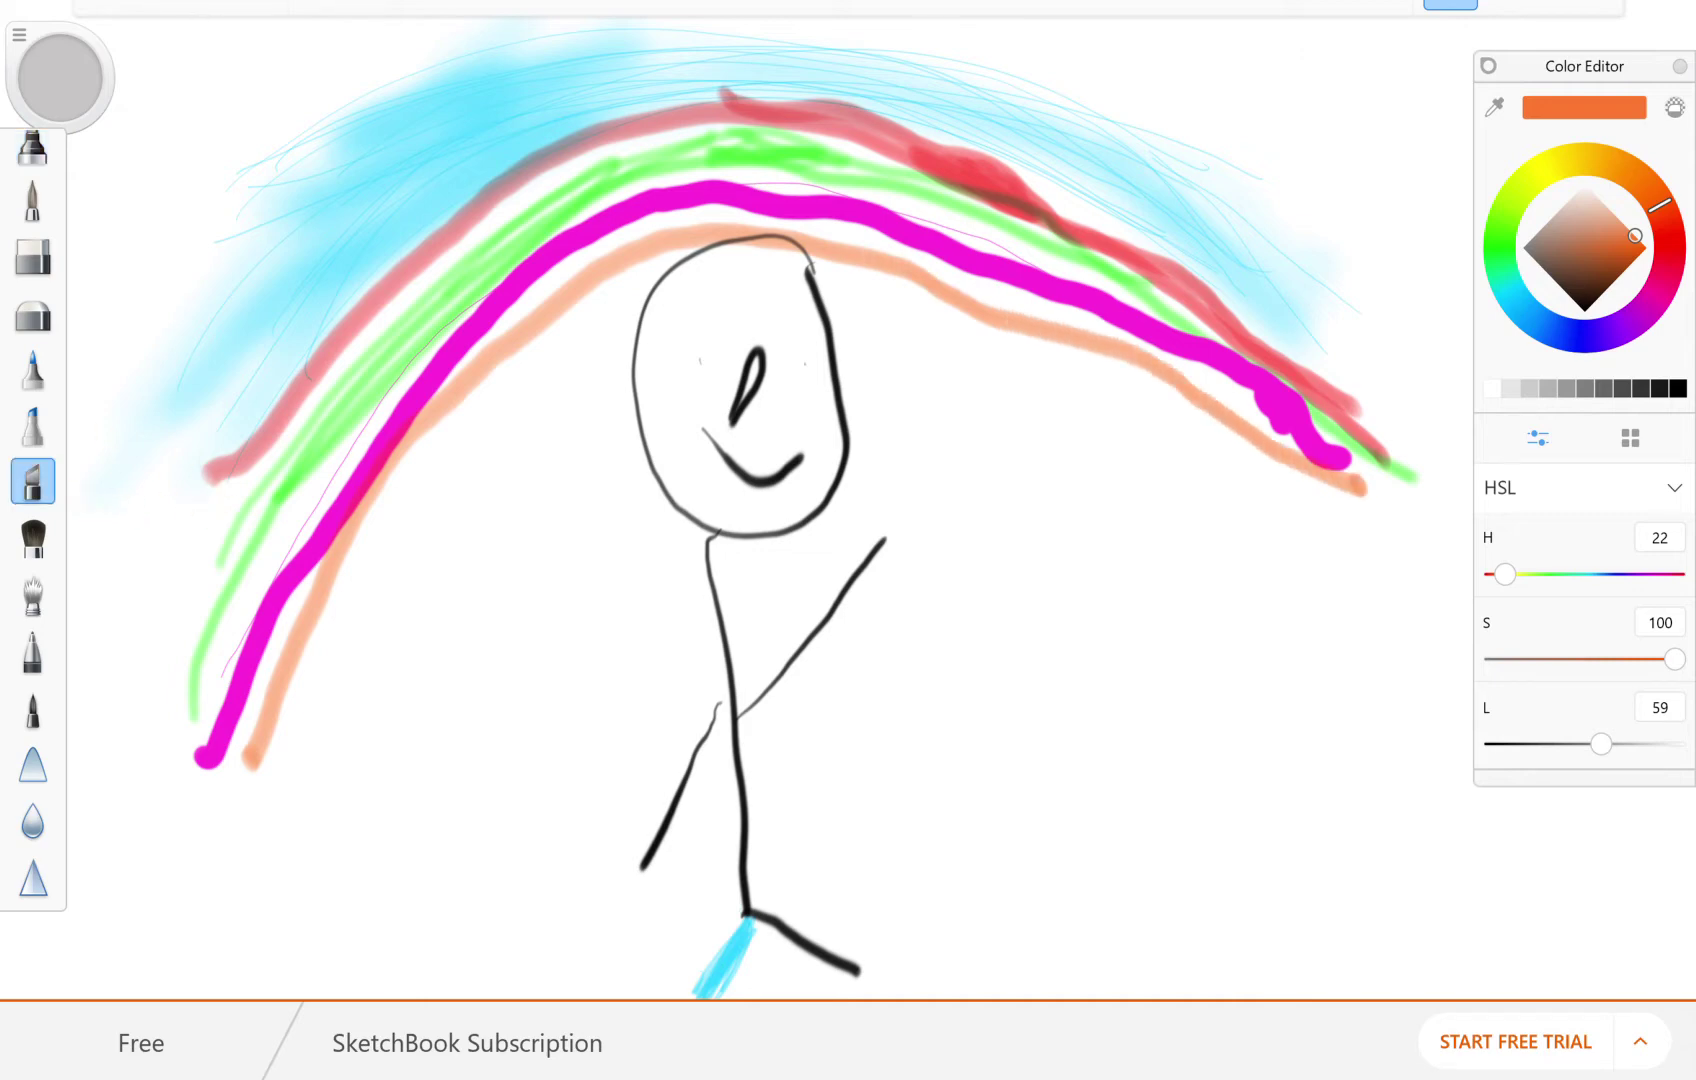
pyautogui.moveTo(272, 789)
pyautogui.mouseDown()
pyautogui.moveTo(336, 574)
pyautogui.moveTo(276, 720)
pyautogui.mouseUp()
pyautogui.hotkey('ctrl', 'z')
pyautogui.hotkey('ctrl', 'z')
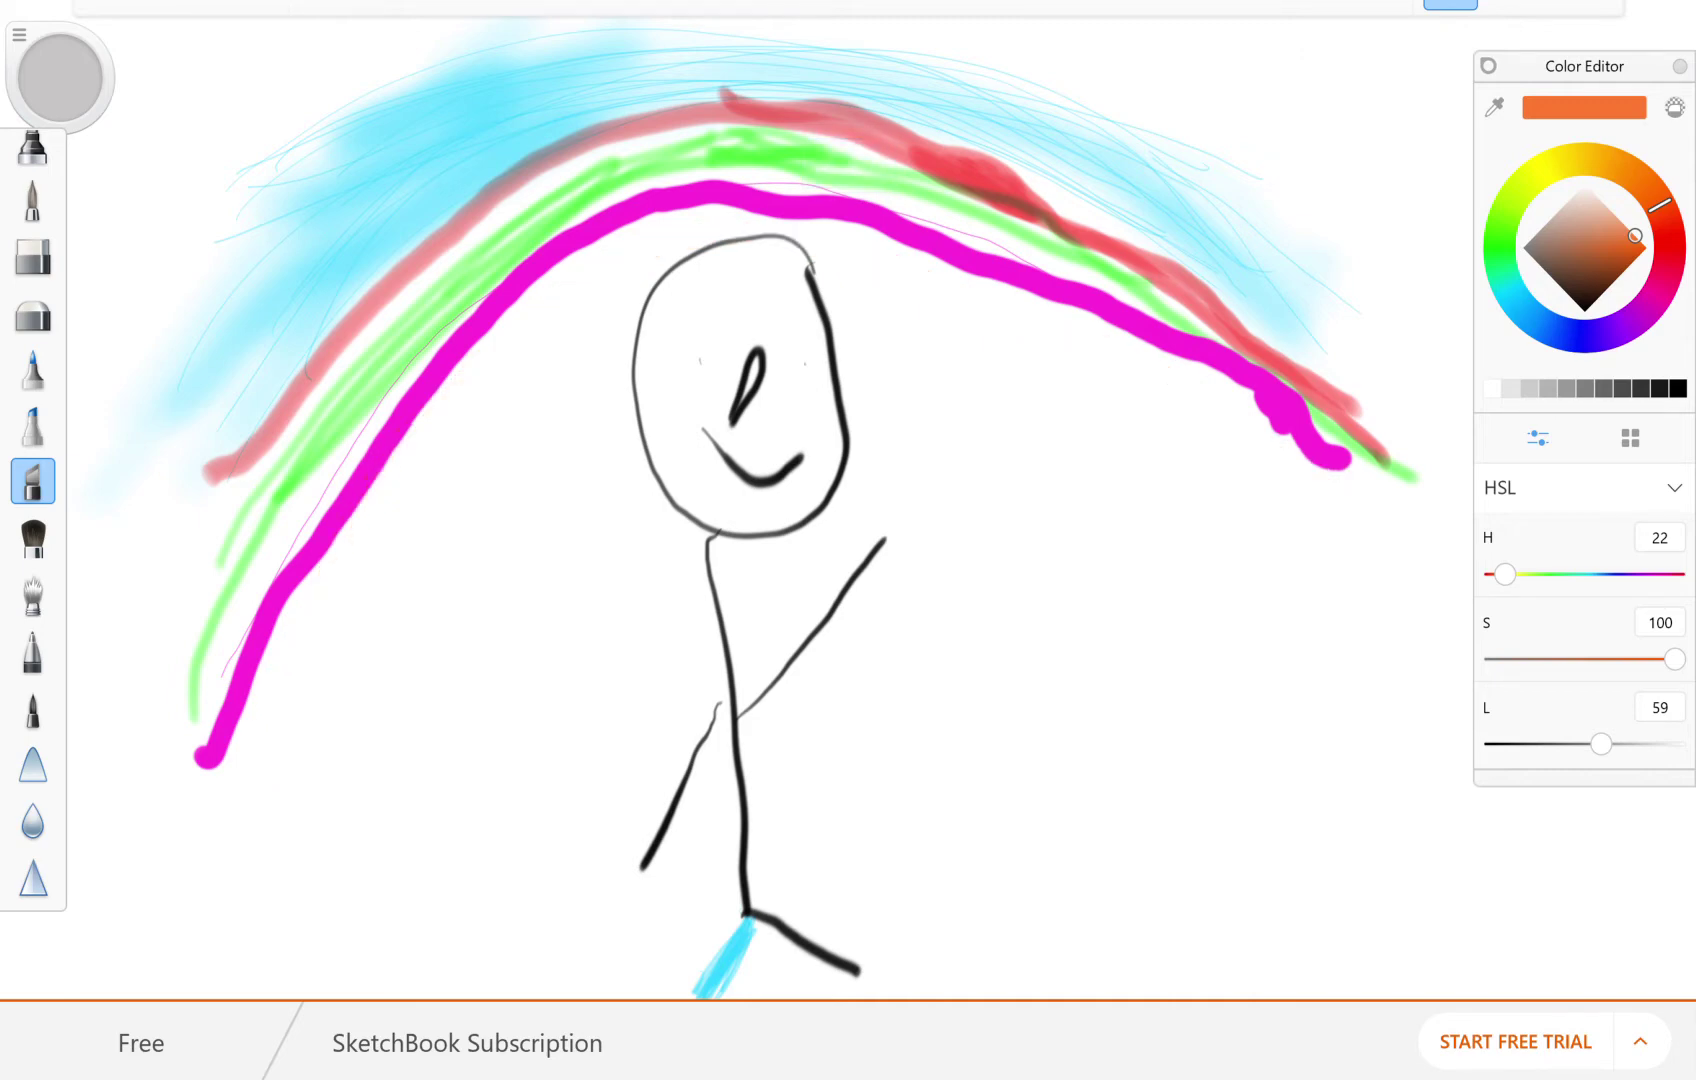
# - Try an orange marker stroke below the magenta arc, undo it, and set the colour to a lighter orange (HSL 29, 100, 63)
pyautogui.click(33, 425)
pyautogui.moveTo(243, 764)
pyautogui.mouseDown()
pyautogui.moveTo(359, 538)
pyautogui.moveTo(252, 732)
pyautogui.mouseUp()
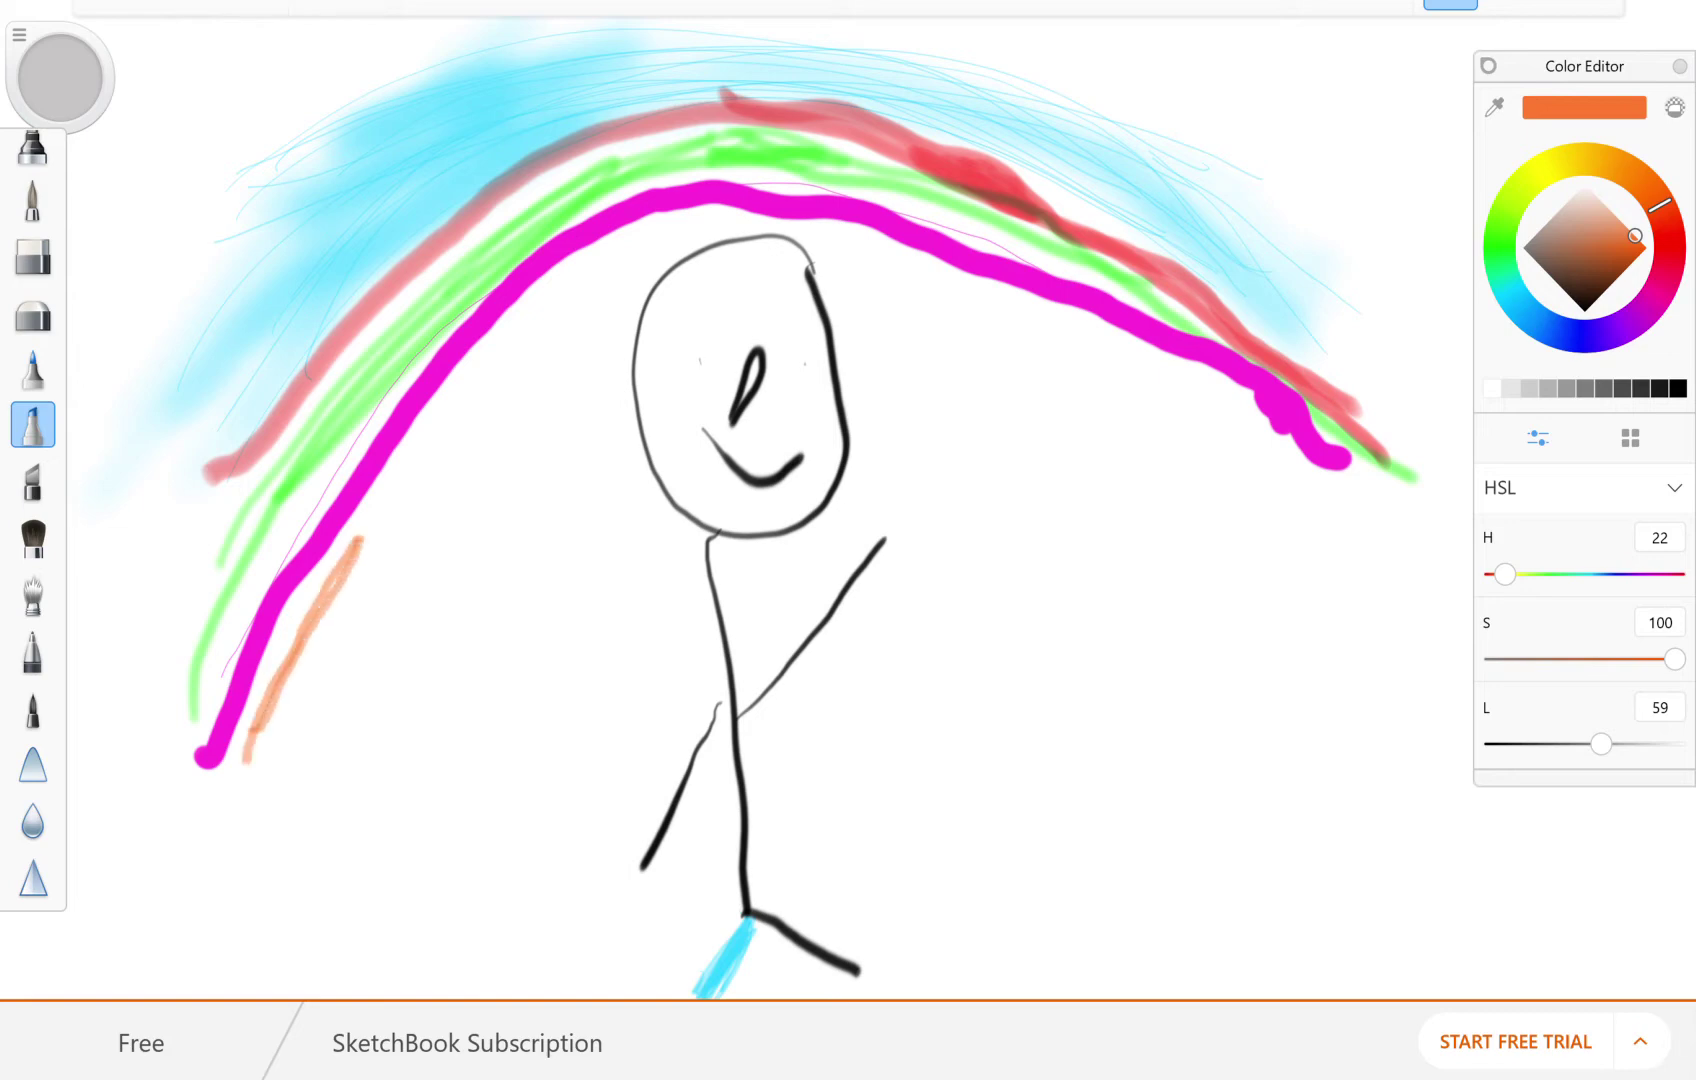
pyautogui.moveTo(1660, 205)
pyautogui.mouseDown()
pyautogui.moveTo(1643, 182)
pyautogui.moveTo(1630, 231)
pyautogui.mouseUp()
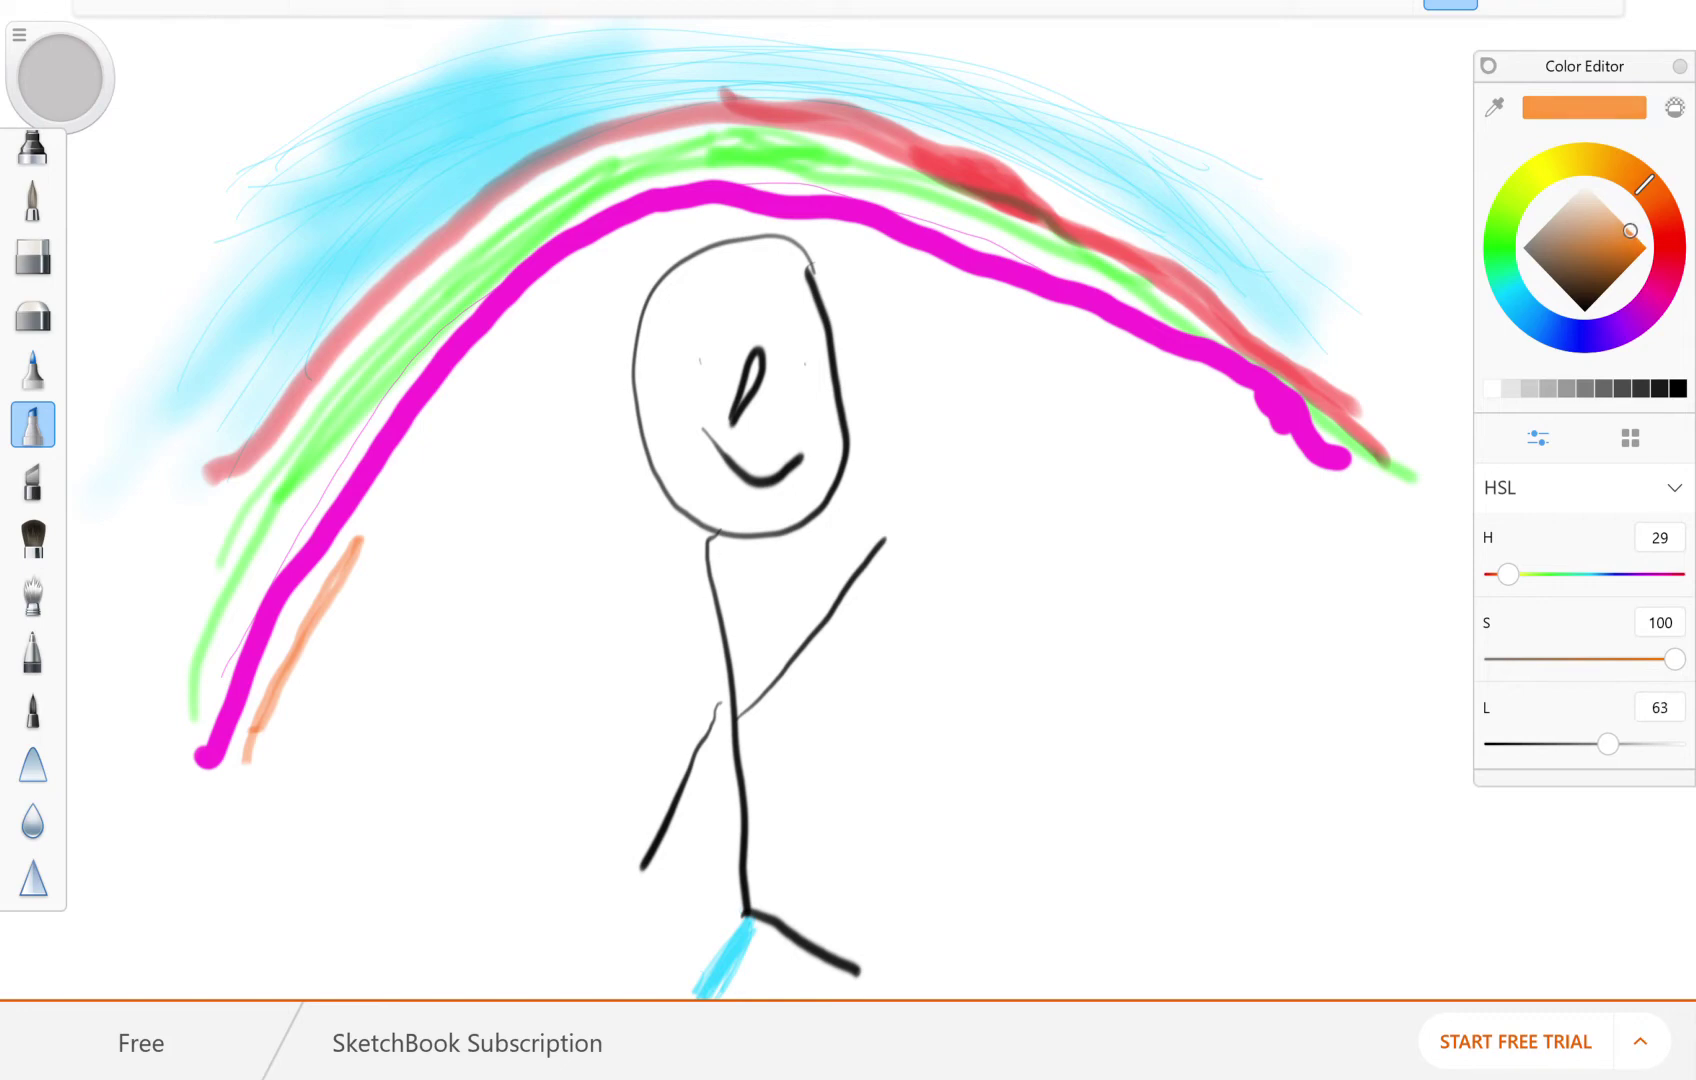
pyautogui.hotkey('ctrl', 'z')
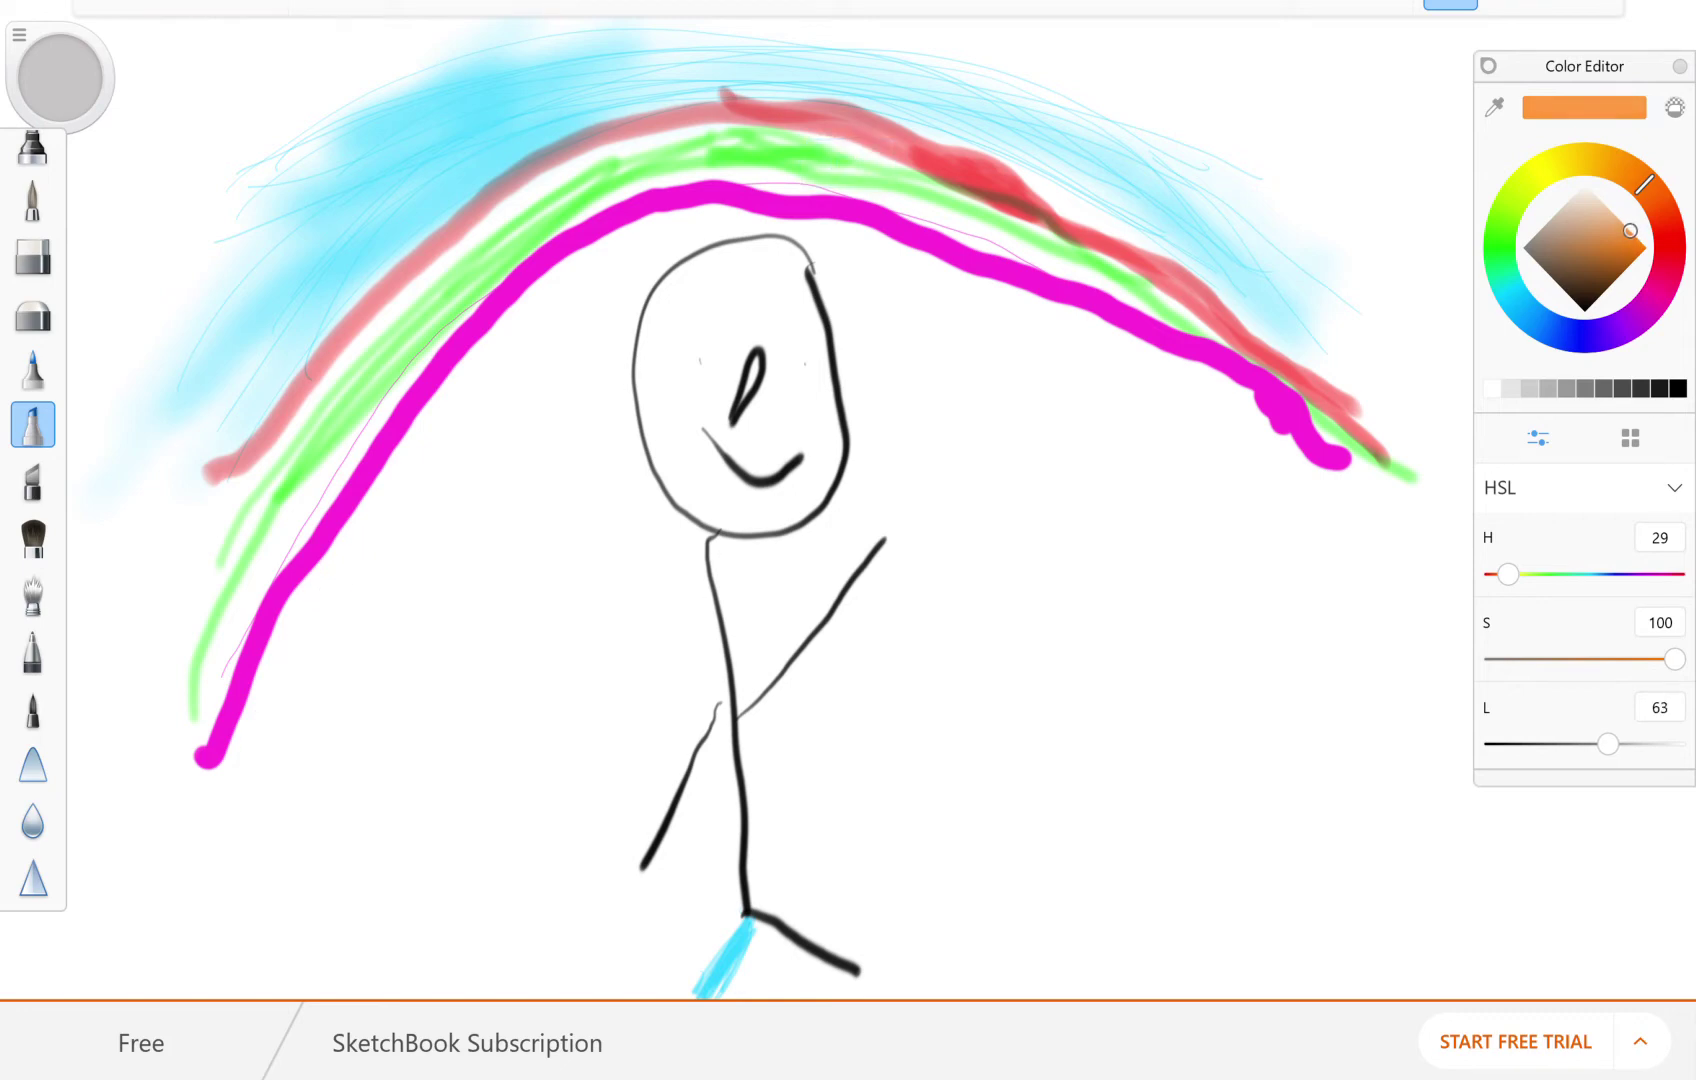
pyautogui.click(32, 537)
pyautogui.moveTo(245, 760)
pyautogui.mouseDown()
pyautogui.moveTo(432, 480)
pyautogui.moveTo(610, 260)
pyautogui.moveTo(580, 330)
pyautogui.moveTo(215, 800)
pyautogui.moveTo(285, 750)
pyautogui.mouseUp()
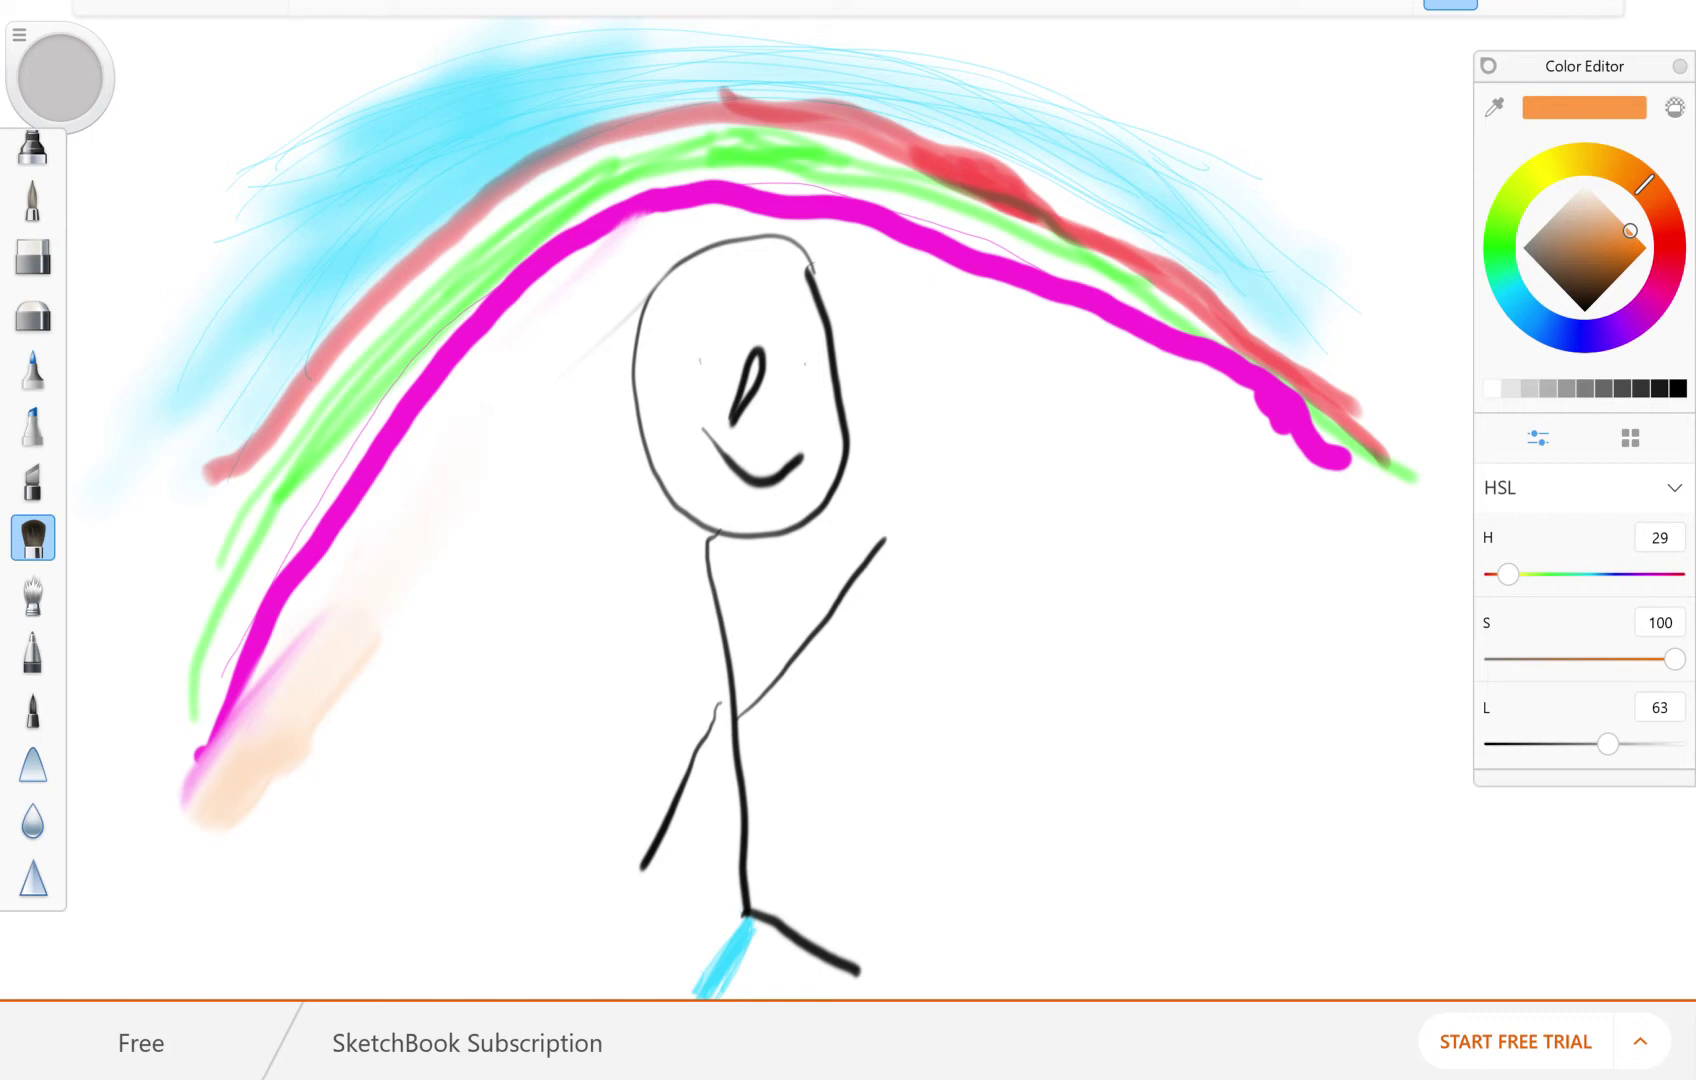
pyautogui.hotkey('ctrl', 'z')
# - Sketch a light orange arc of overlapping pencil strokes just below the magenta arc, crossing the top of the figure's head
pyautogui.scroll(3, 33, 520)
pyautogui.click(32, 163)
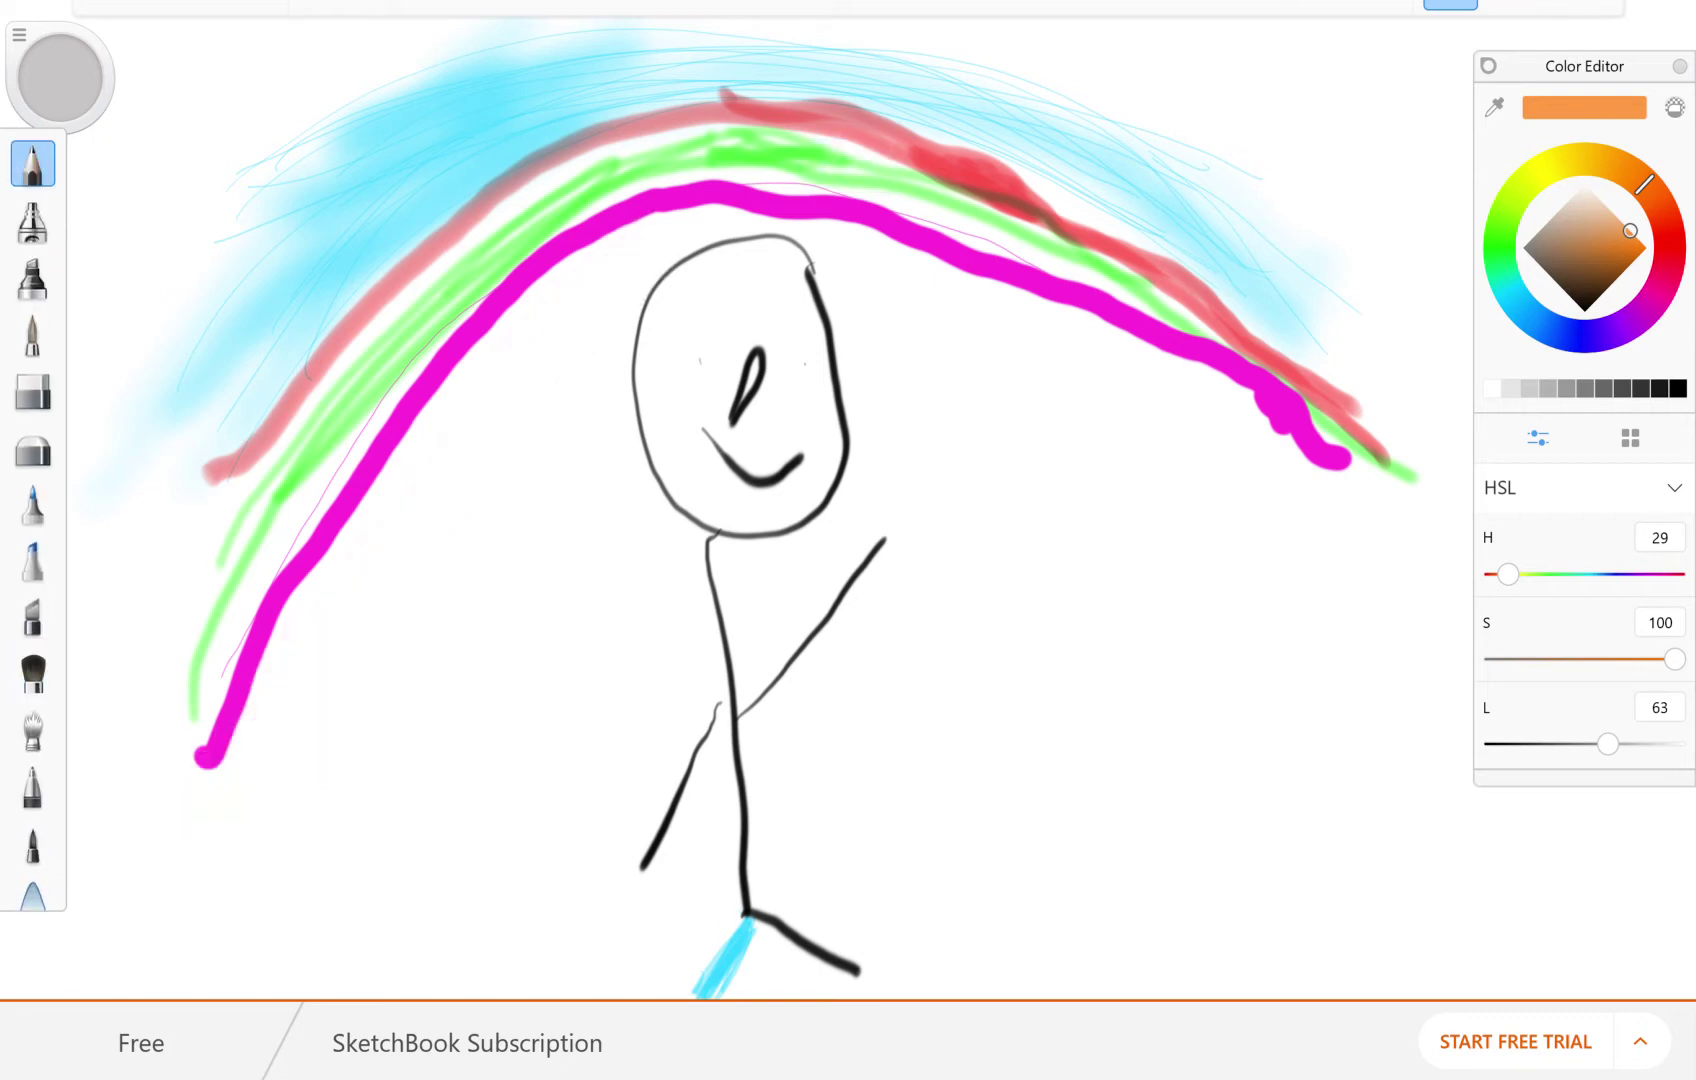
pyautogui.moveTo(278, 765)
pyautogui.mouseDown()
pyautogui.moveTo(423, 529)
pyautogui.moveTo(563, 357)
pyautogui.moveTo(390, 549)
pyautogui.moveTo(300, 686)
pyautogui.moveTo(538, 327)
pyautogui.moveTo(420, 471)
pyautogui.moveTo(625, 251)
pyautogui.moveTo(260, 732)
pyautogui.moveTo(580, 298)
pyautogui.mouseUp()
pyautogui.moveTo(450, 460); pyautogui.dragTo(635, 250)
pyautogui.moveTo(515, 392); pyautogui.dragTo(690, 226)
pyautogui.moveTo(580, 316)
pyautogui.mouseDown()
pyautogui.moveTo(718, 222)
pyautogui.moveTo(870, 230)
pyautogui.moveTo(1060, 305)
pyautogui.mouseUp()
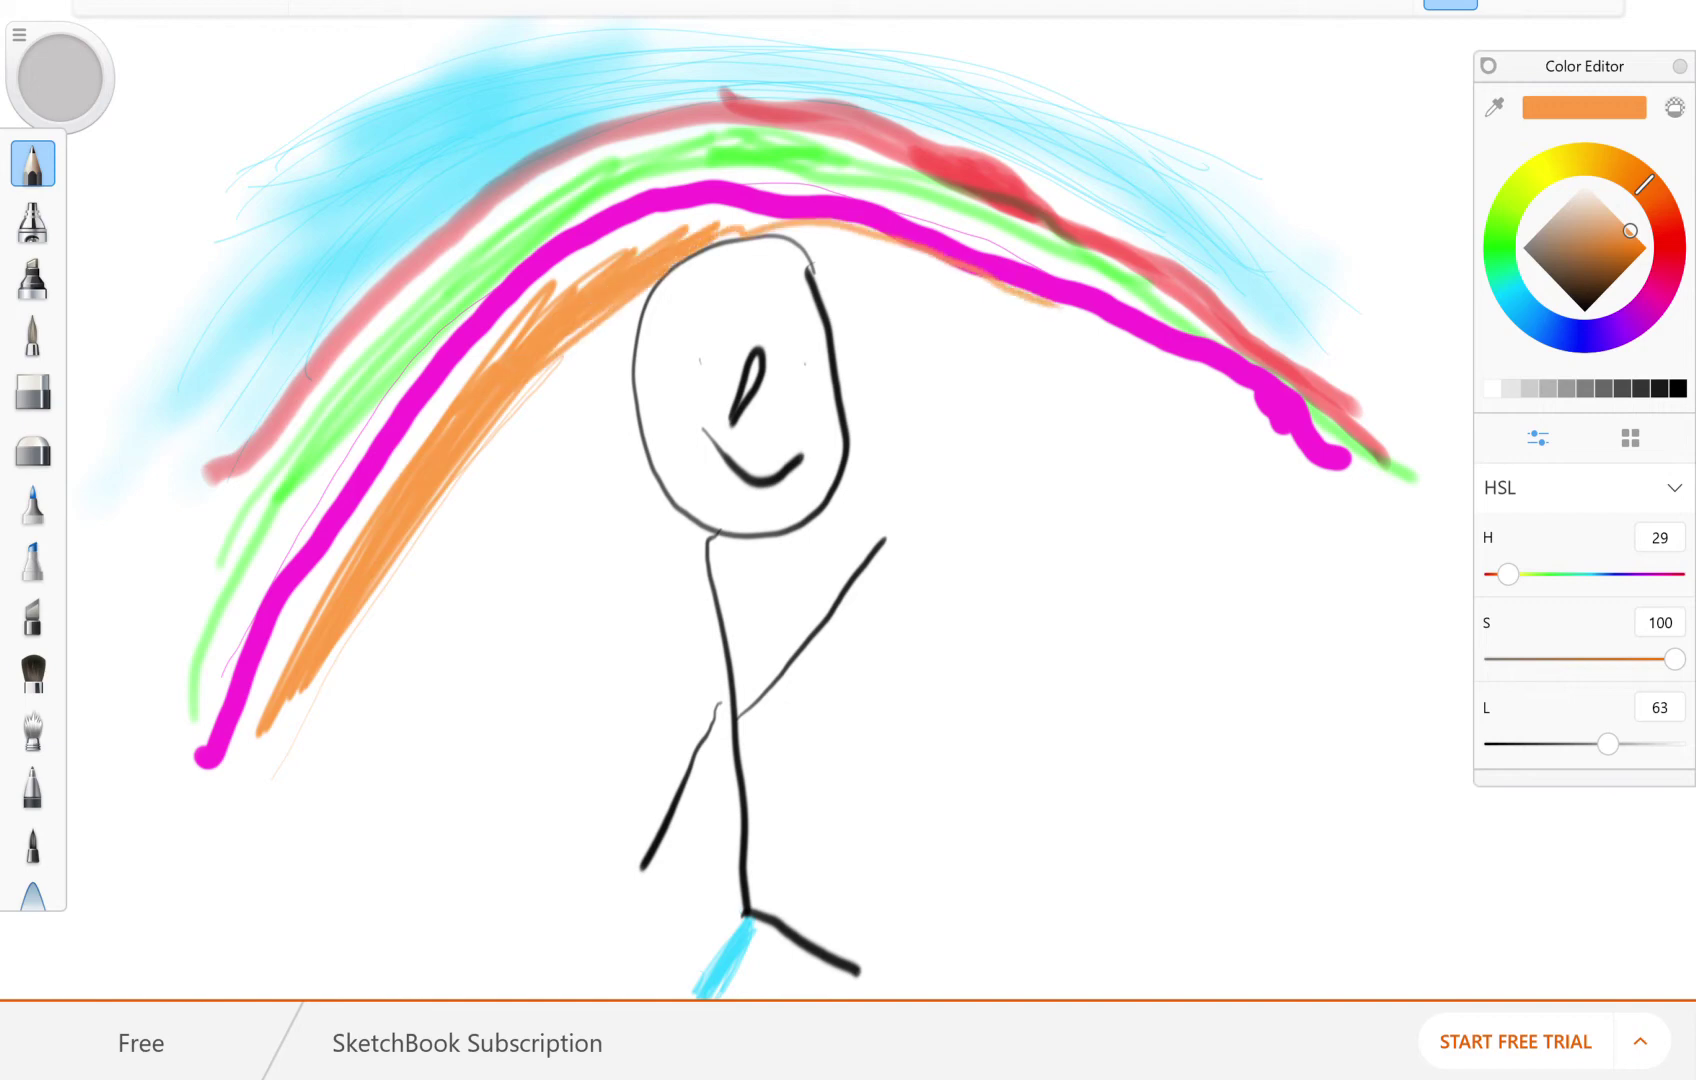
pyautogui.moveTo(595, 325)
pyautogui.mouseDown()
pyautogui.moveTo(703, 282)
pyautogui.moveTo(630, 345)
pyautogui.mouseUp()
pyautogui.moveTo(705, 265)
pyautogui.mouseDown()
pyautogui.moveTo(792, 243)
pyautogui.moveTo(983, 295)
pyautogui.mouseUp()
pyautogui.moveTo(734, 222); pyautogui.dragTo(1012, 292)
pyautogui.moveTo(824, 262); pyautogui.dragTo(1145, 365)
pyautogui.moveTo(970, 310); pyautogui.dragTo(1220, 410)
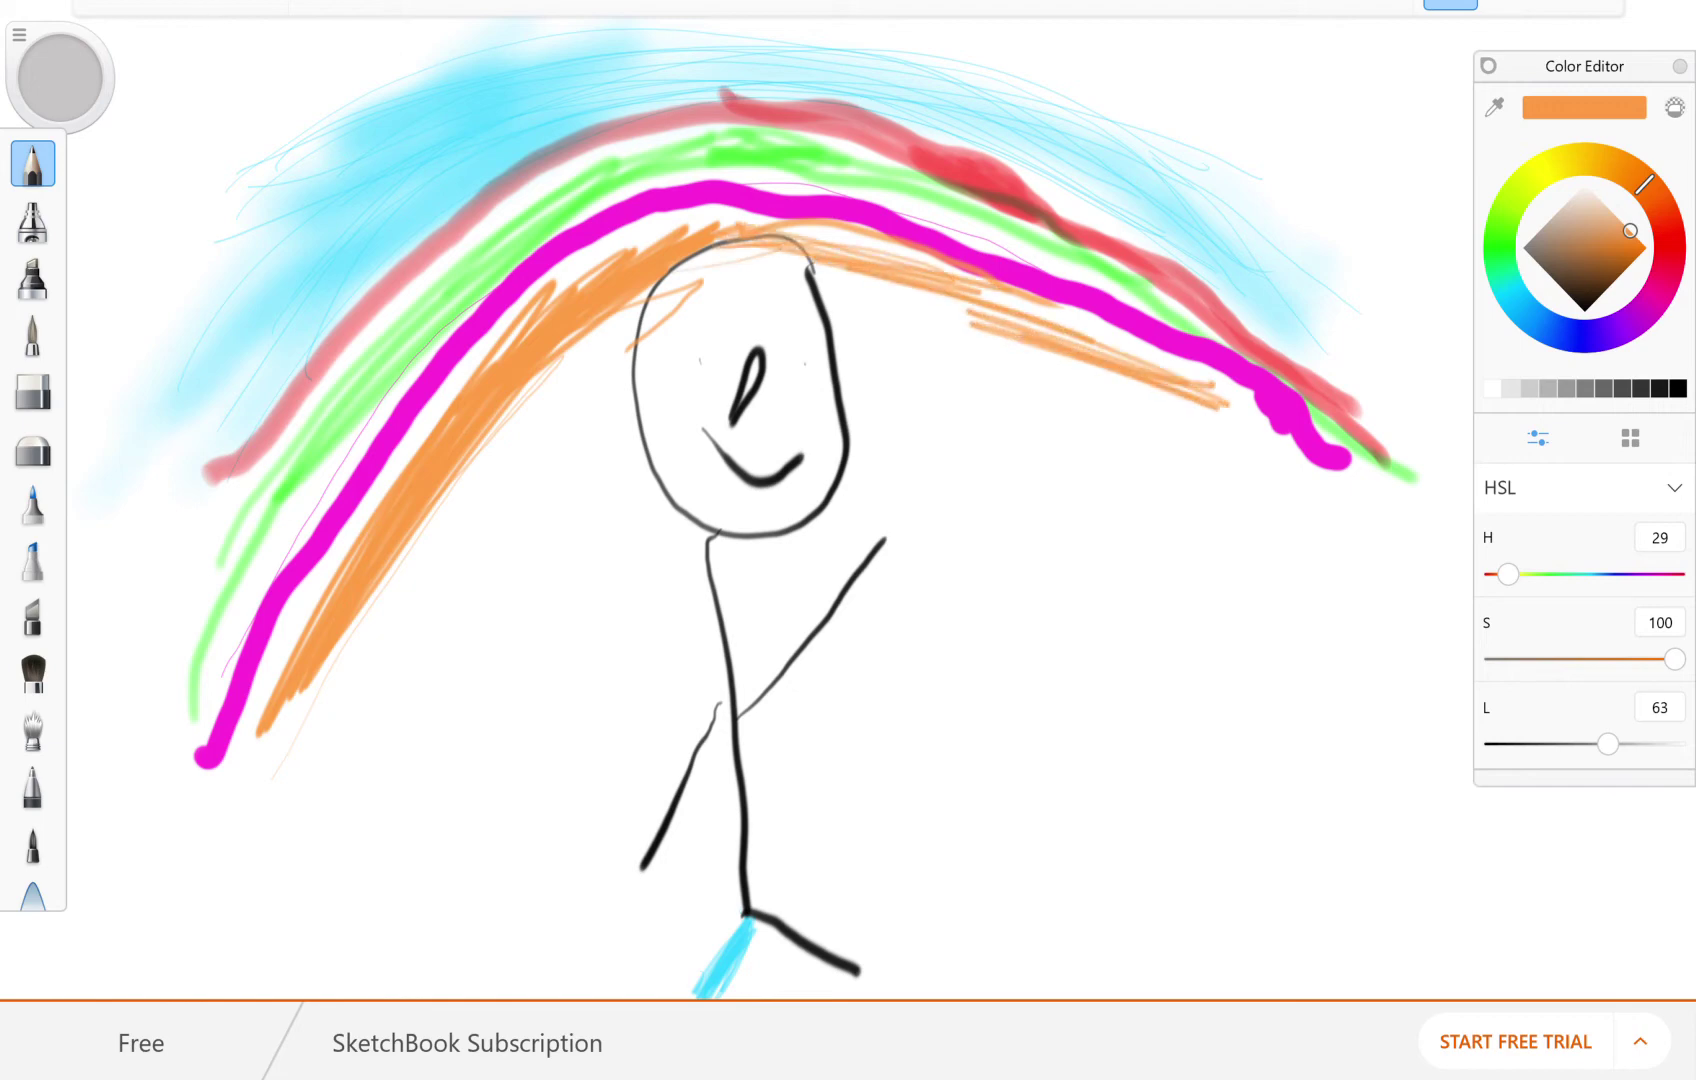
pyautogui.moveTo(1090, 335); pyautogui.dragTo(1225, 392)
pyautogui.moveTo(940, 287); pyautogui.dragTo(1200, 375)
pyautogui.moveTo(1090, 365)
pyautogui.mouseDown()
pyautogui.moveTo(795, 258)
pyautogui.moveTo(665, 232)
pyautogui.moveTo(642, 250)
pyautogui.mouseUp()
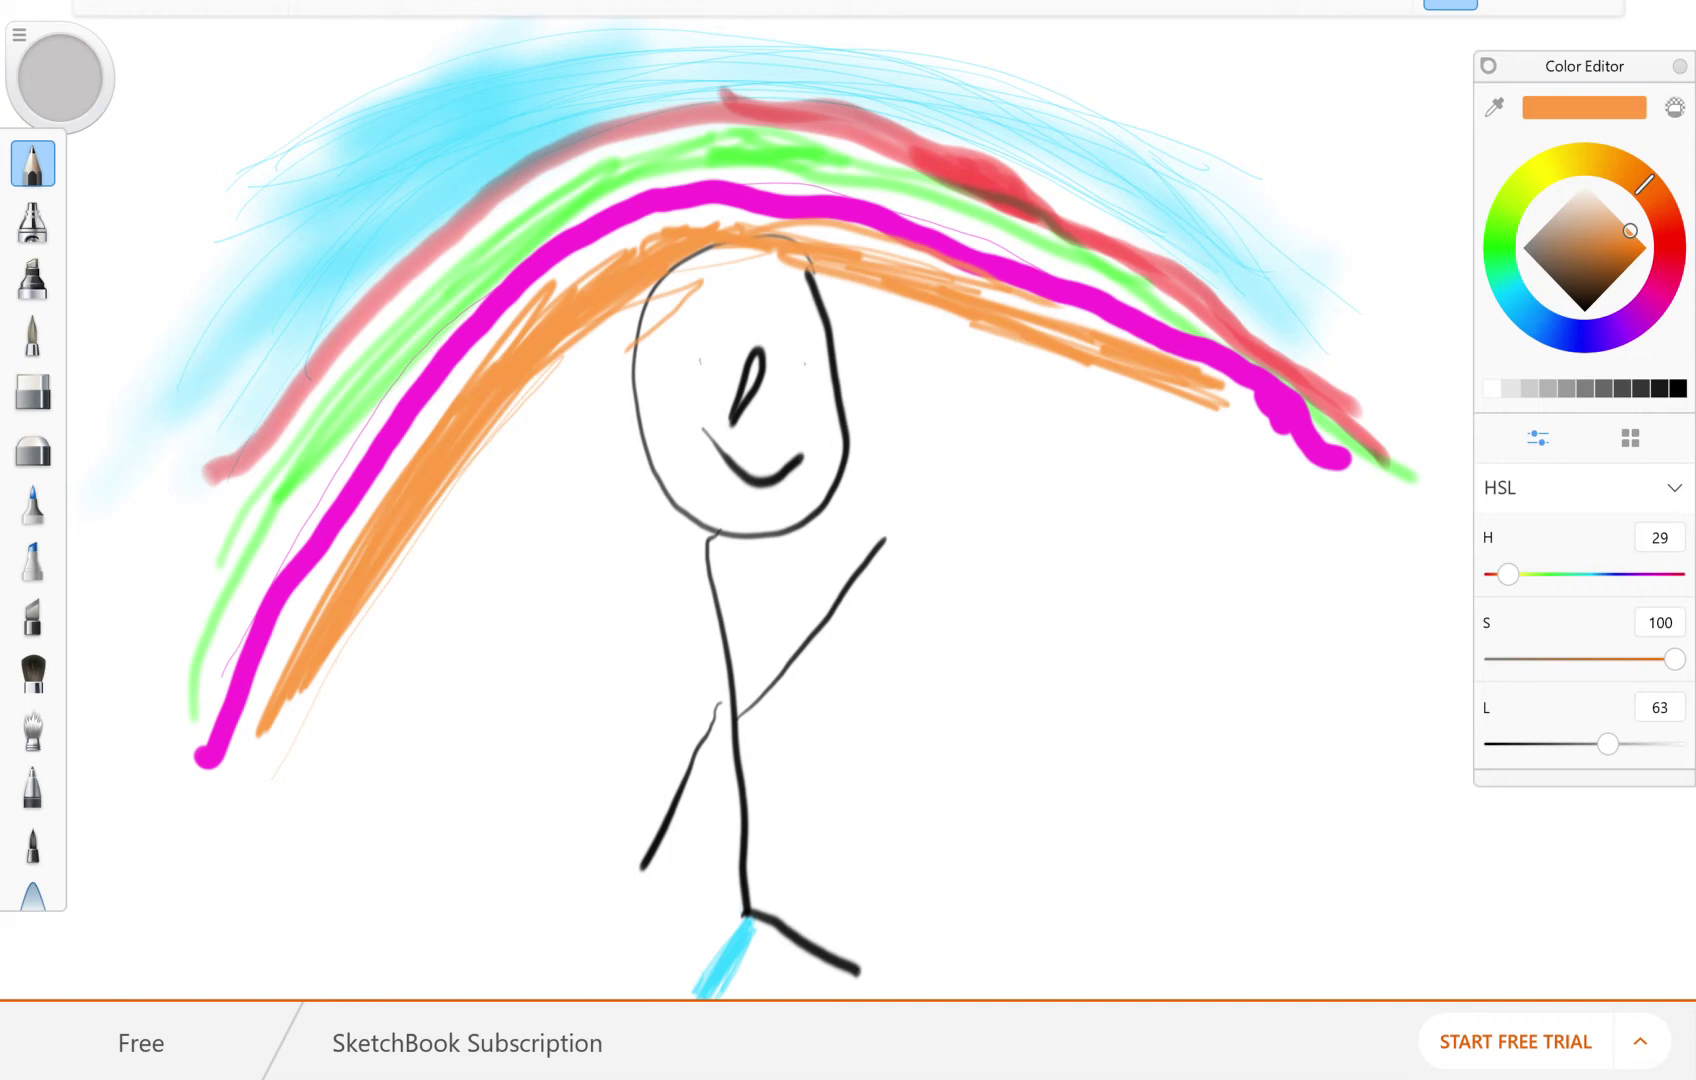
# - Erase the stick figure's light blue leg and redraw it with the pencil in black (lightness 0)
pyautogui.click(32, 390)
pyautogui.moveTo(730, 950)
pyautogui.mouseDown()
pyautogui.moveTo(708, 982)
pyautogui.moveTo(752, 918)
pyautogui.moveTo(698, 995)
pyautogui.moveTo(738, 964)
pyautogui.mouseUp()
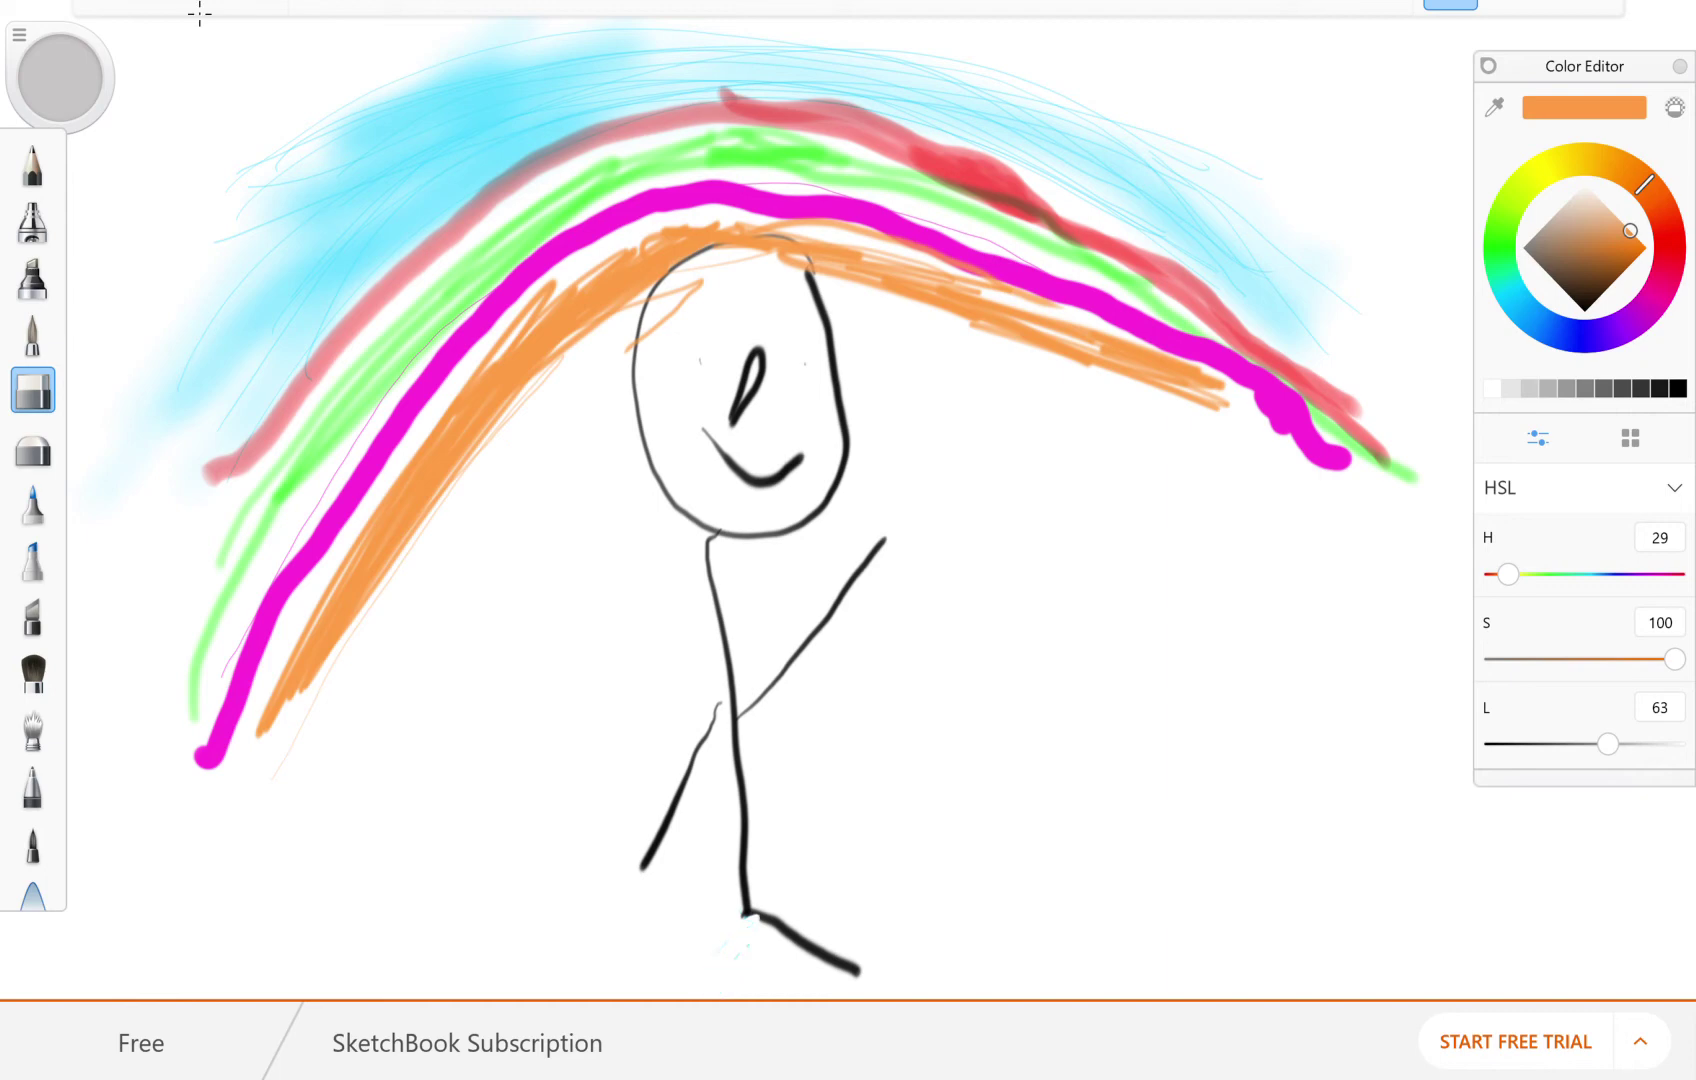
pyautogui.click(32, 163)
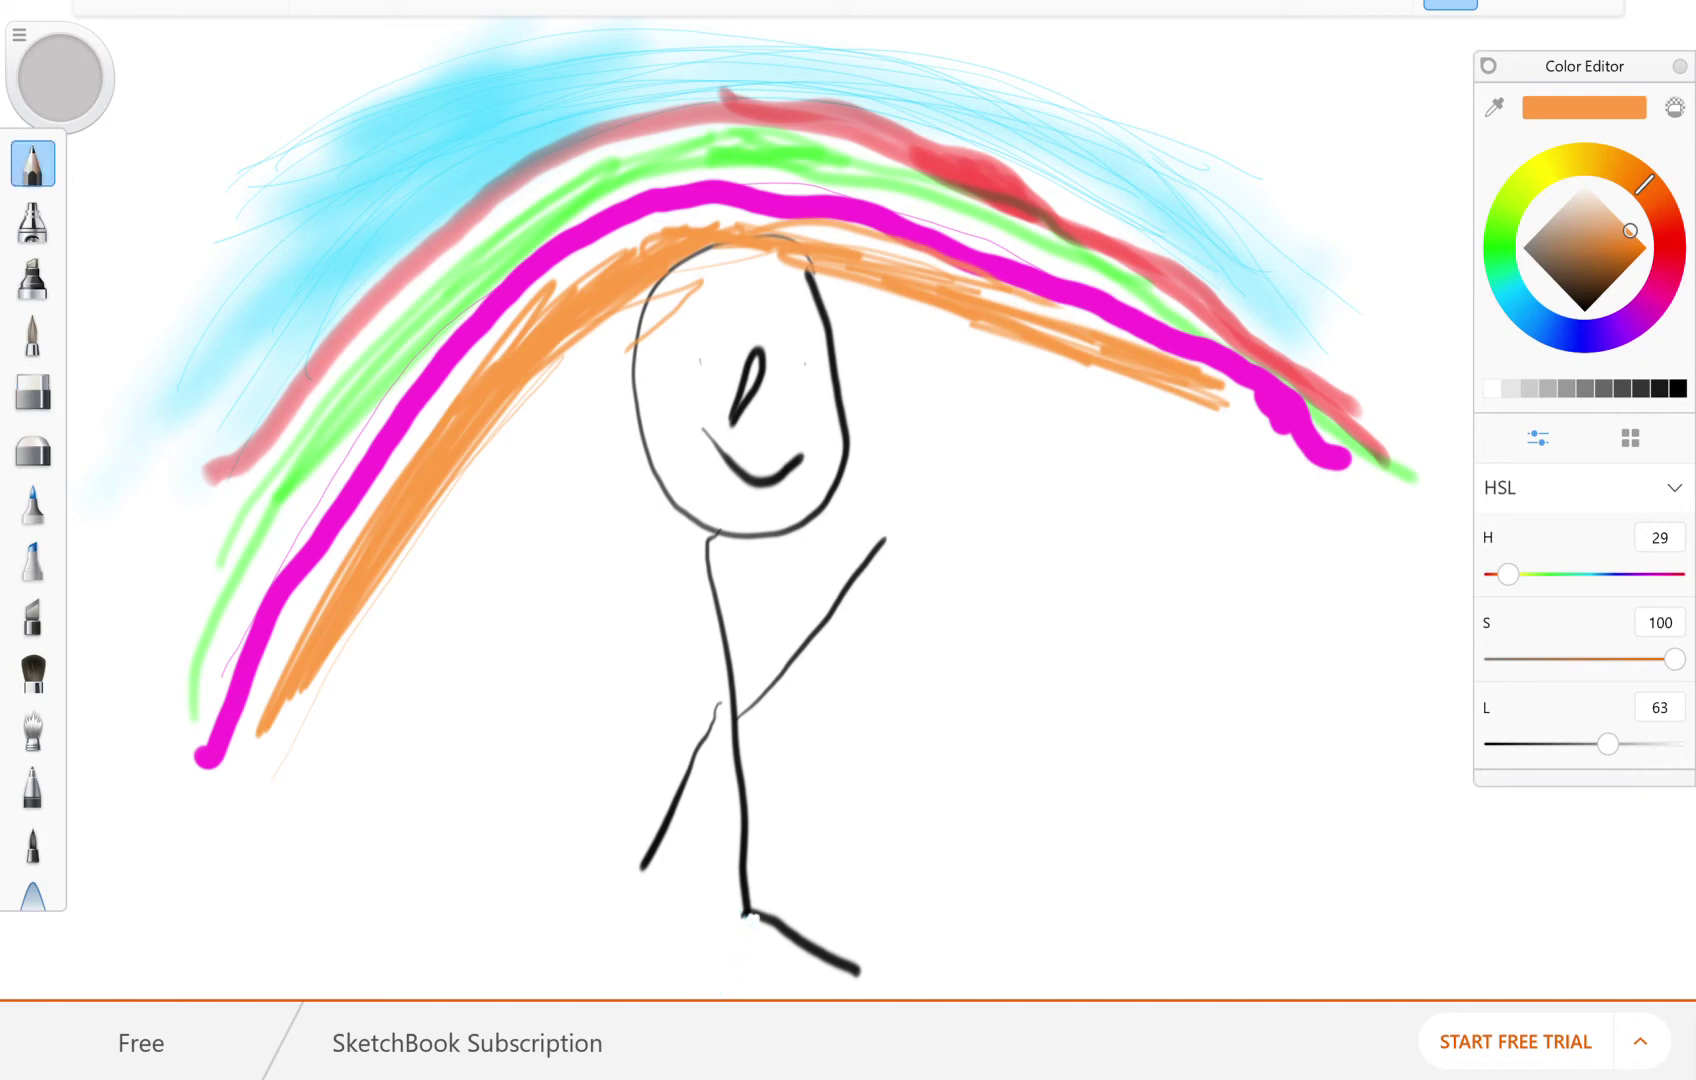
pyautogui.moveTo(1607, 743); pyautogui.dragTo(1493, 743)
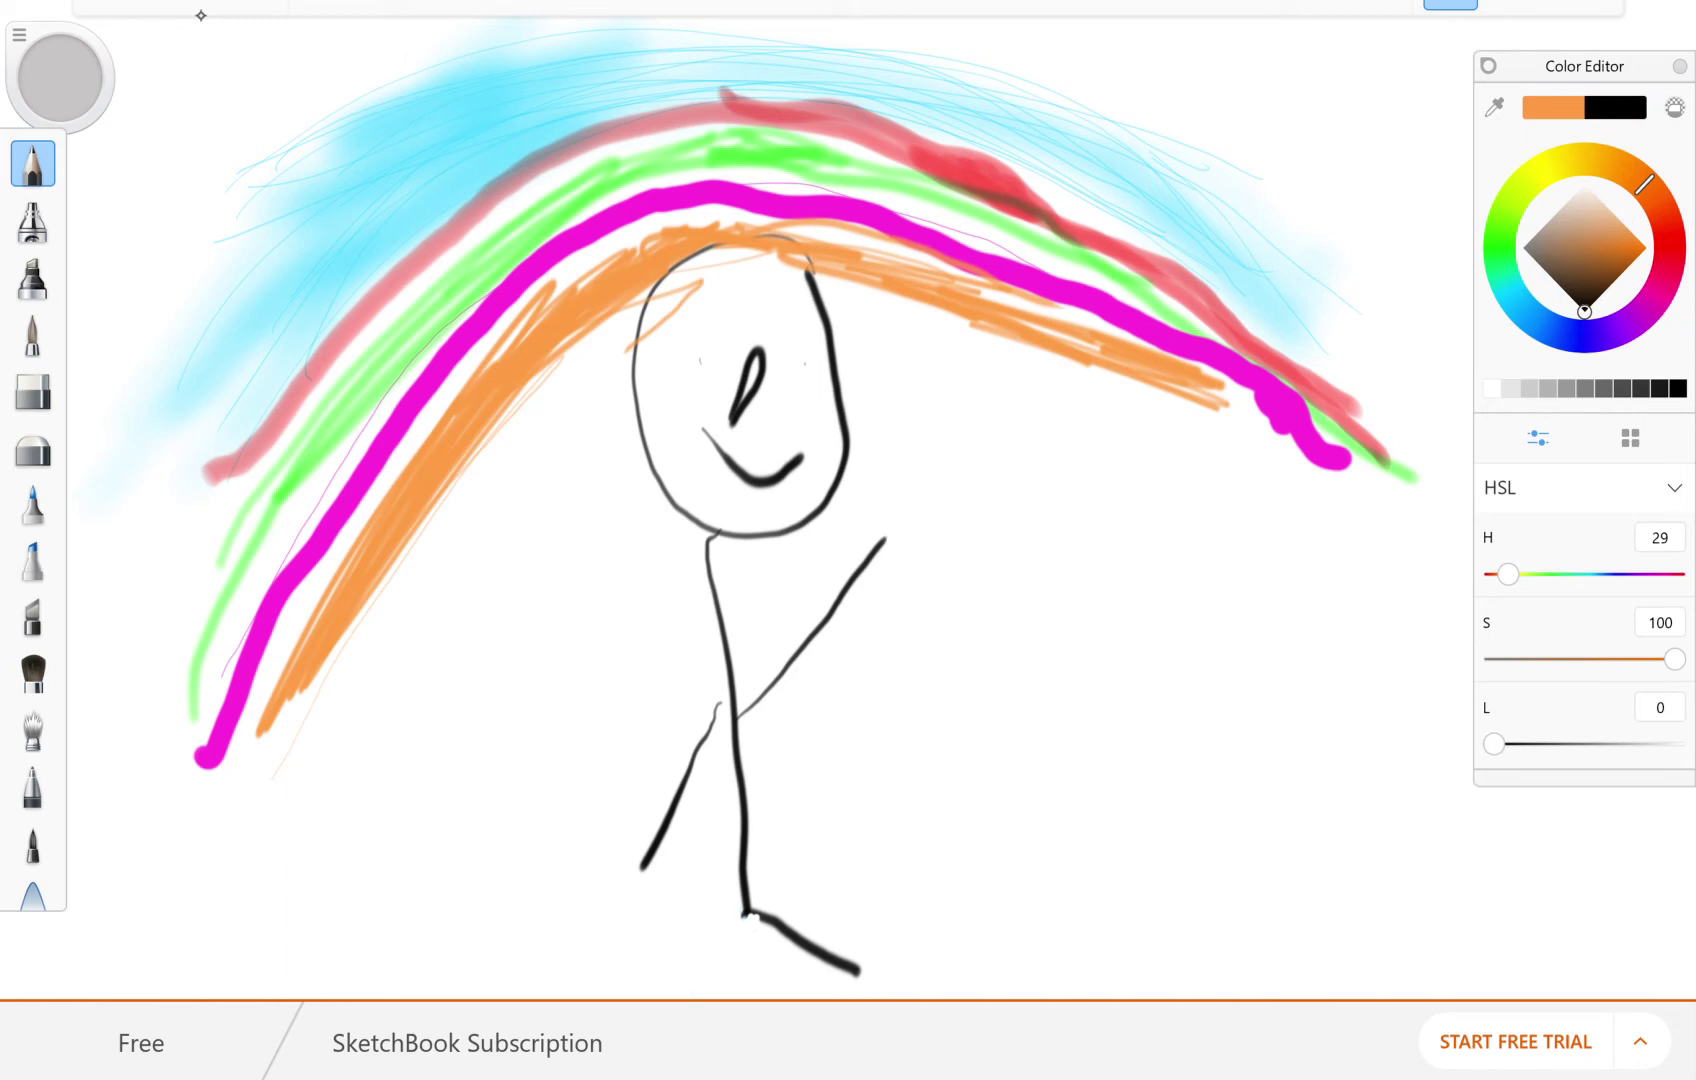
pyautogui.moveTo(745, 916)
pyautogui.mouseDown()
pyautogui.moveTo(670, 998)
pyautogui.moveTo(755, 920)
pyautogui.moveTo(700, 955)
pyautogui.mouseUp()
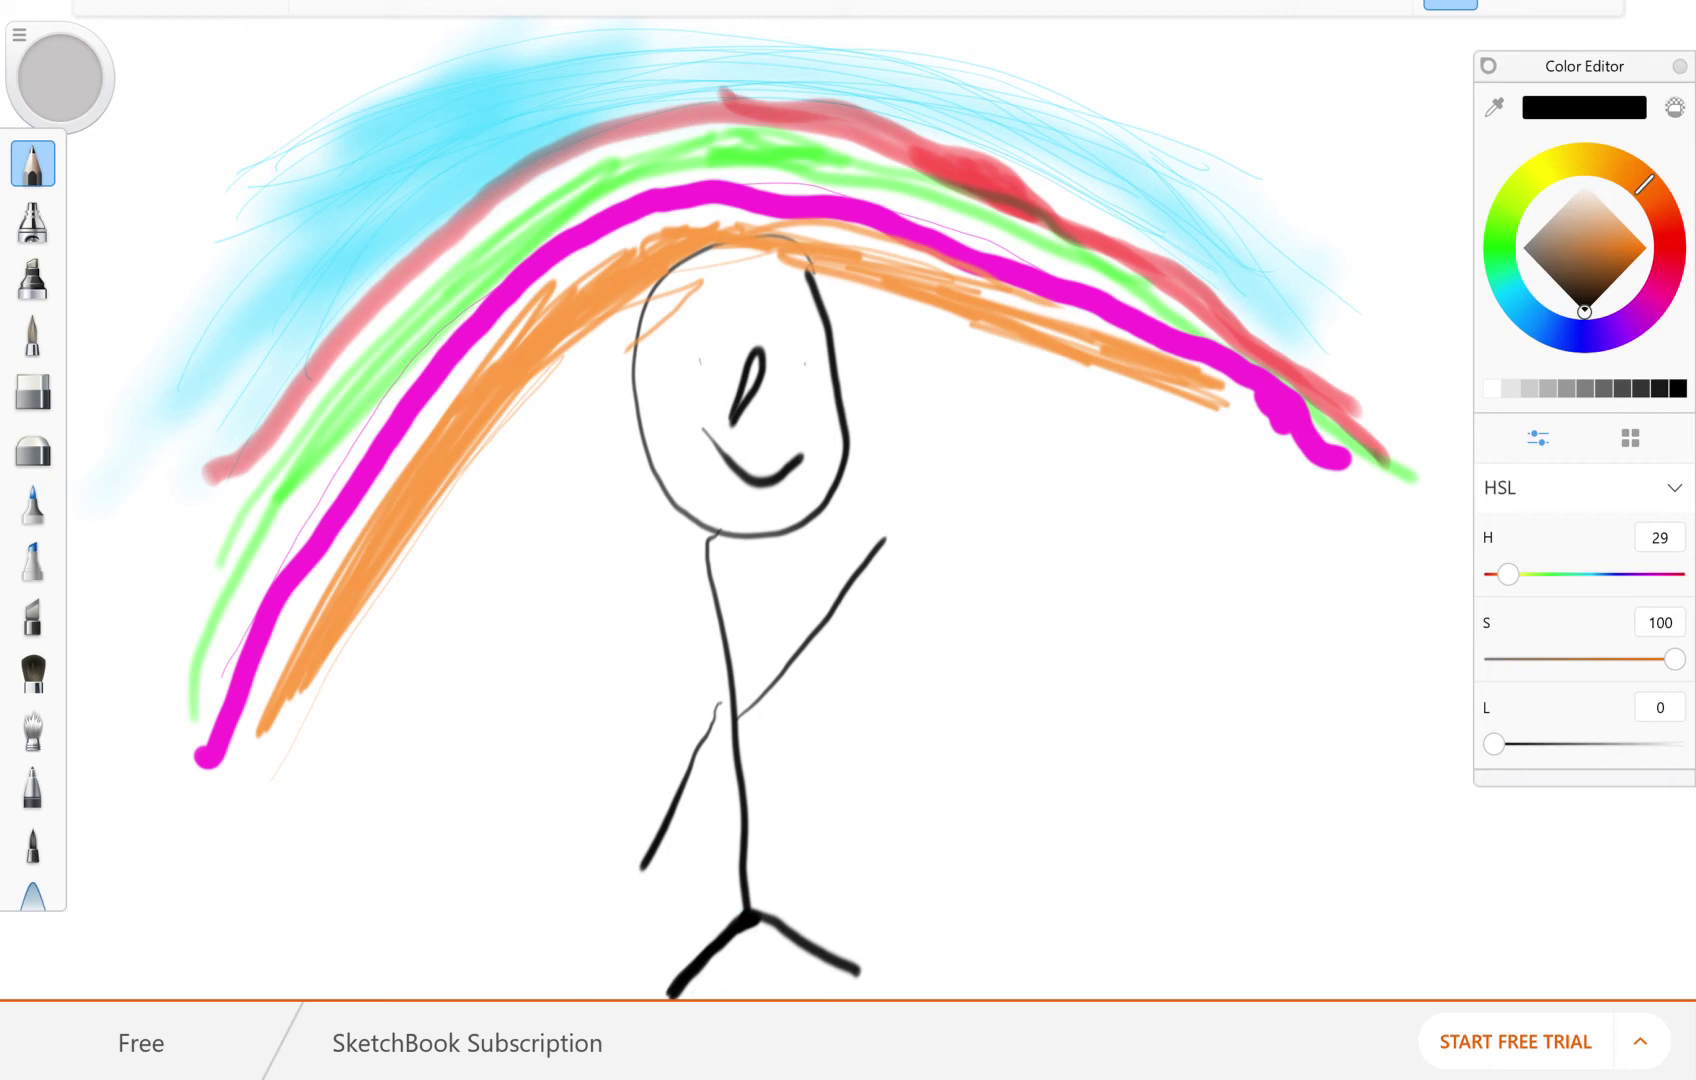
# - Bring up the commands for creating, opening and saving sketches
pyautogui.click(106, 5)
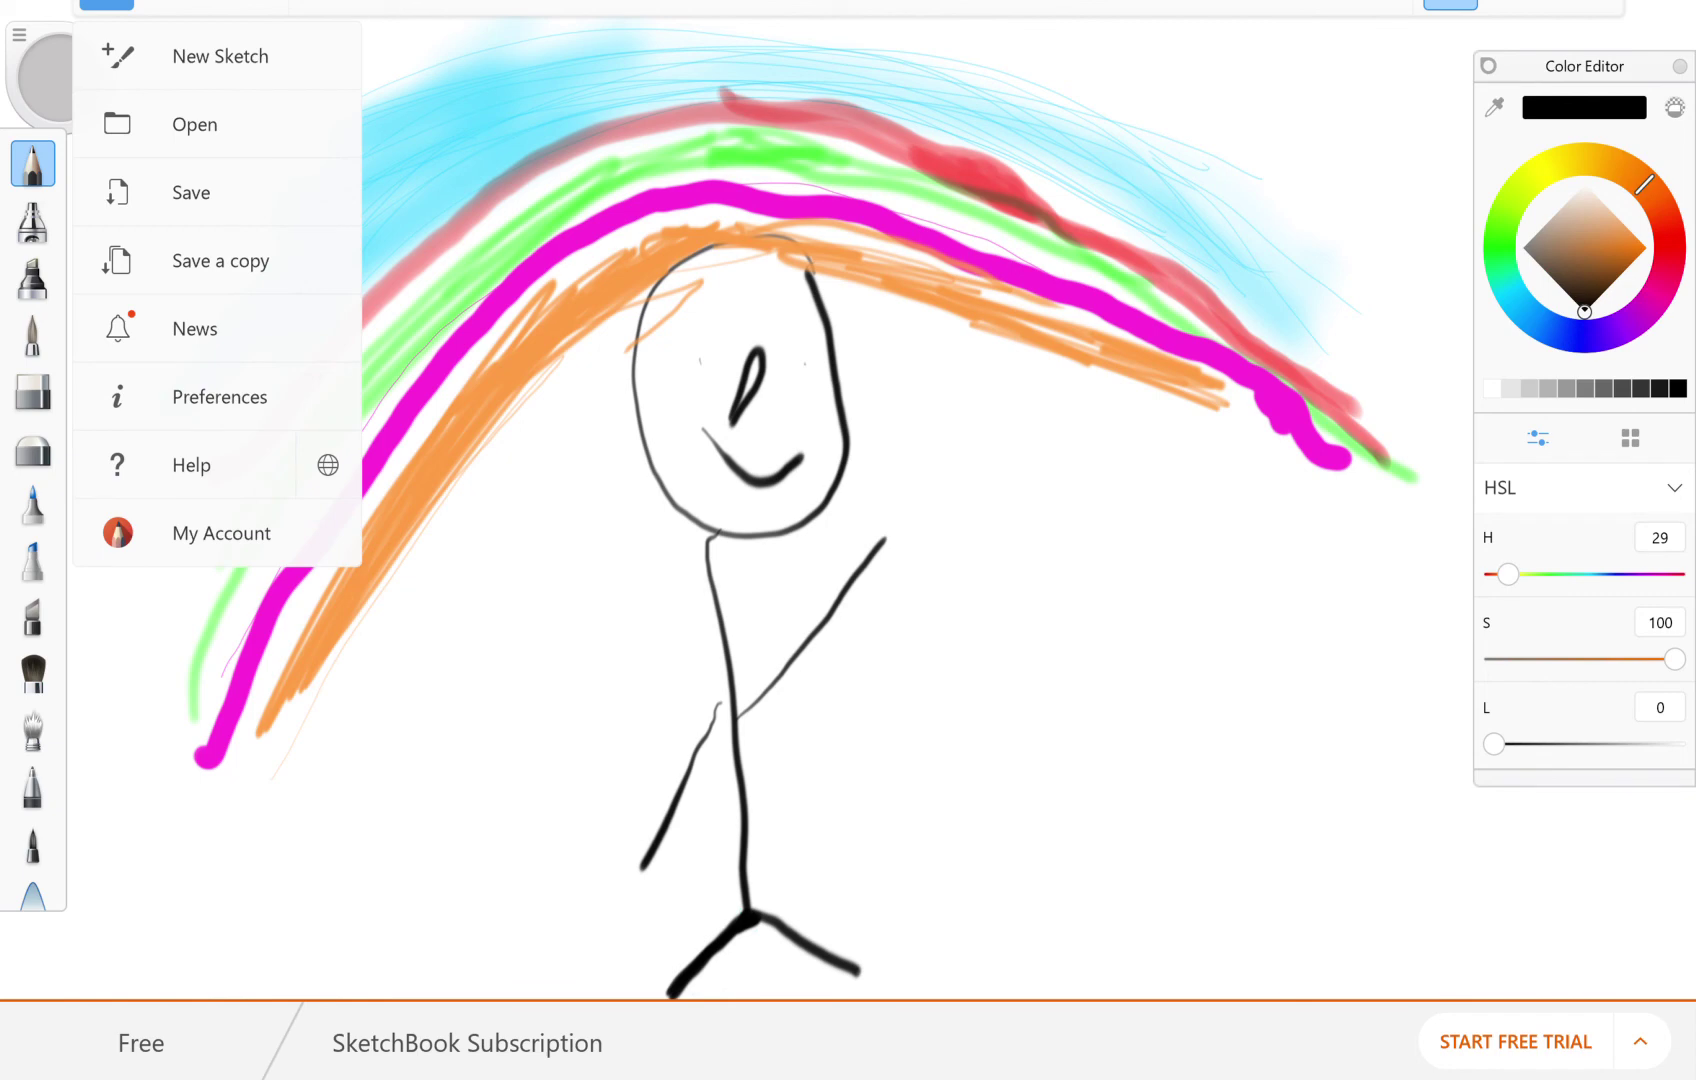